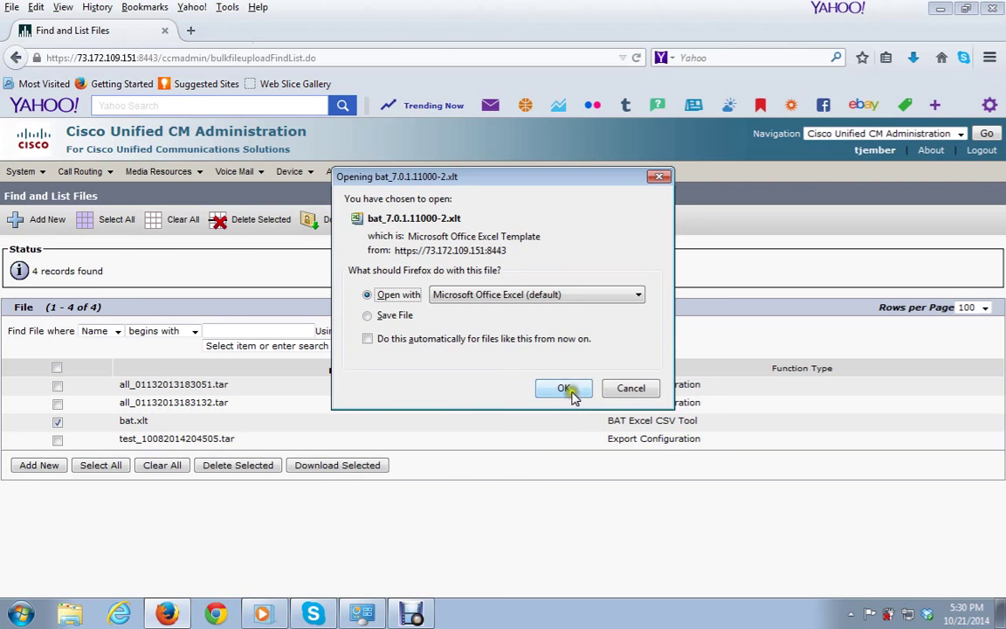
Open the bat_7.0.1.11000-2.xlt template in Microsoft Office Excel and enable its macro content
left_click(564, 389)
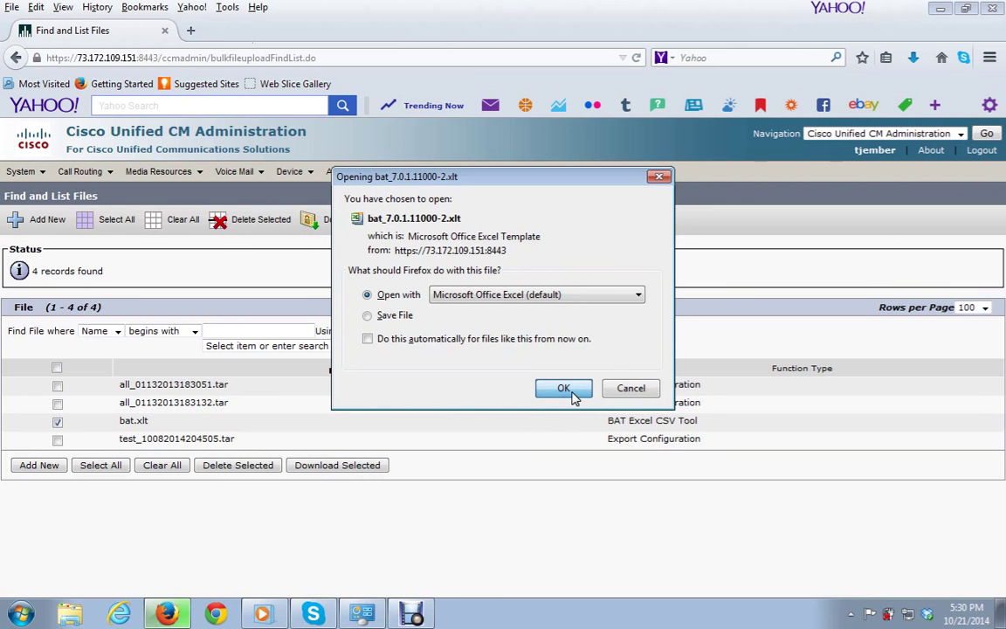
left_click(574, 396)
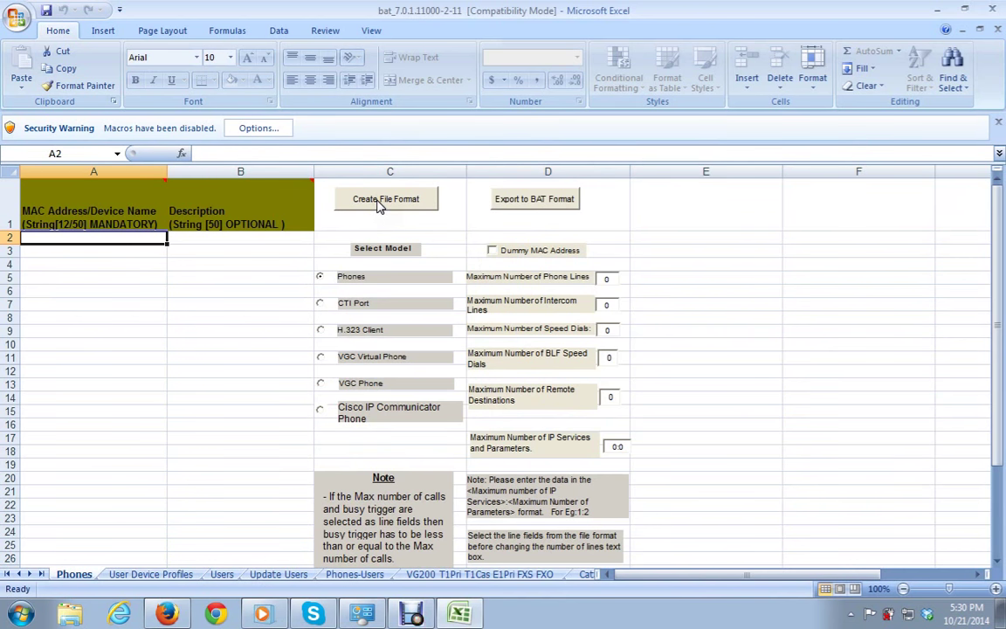
left_click(253, 128)
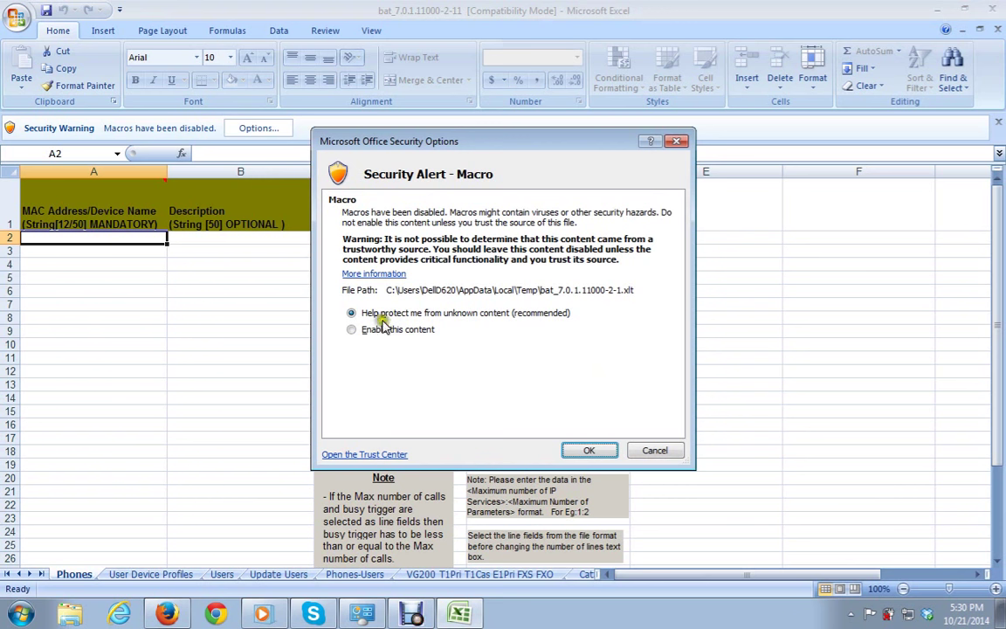
left_click(351, 329)
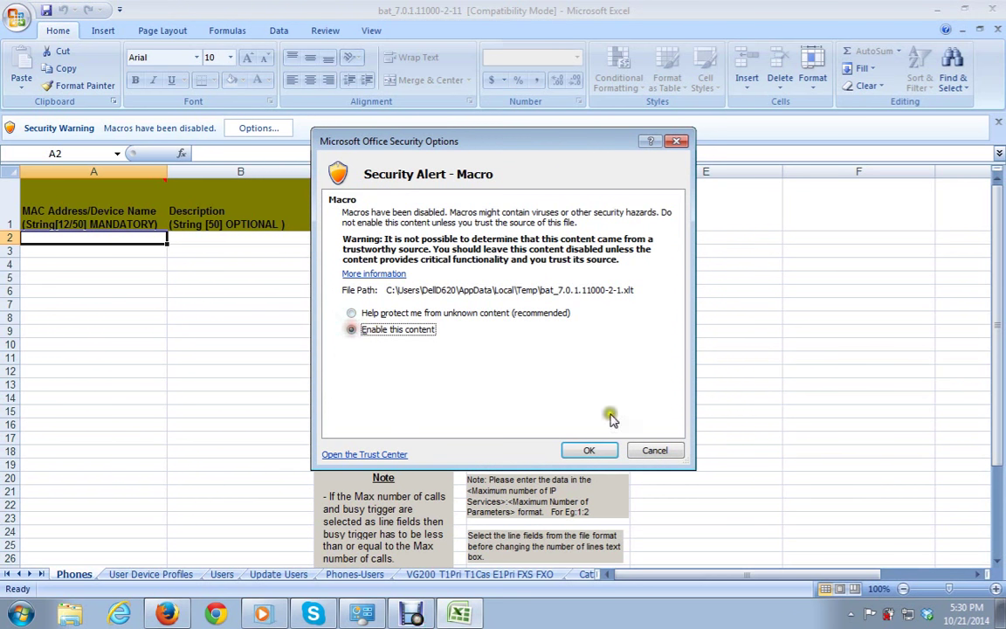
left_click(590, 449)
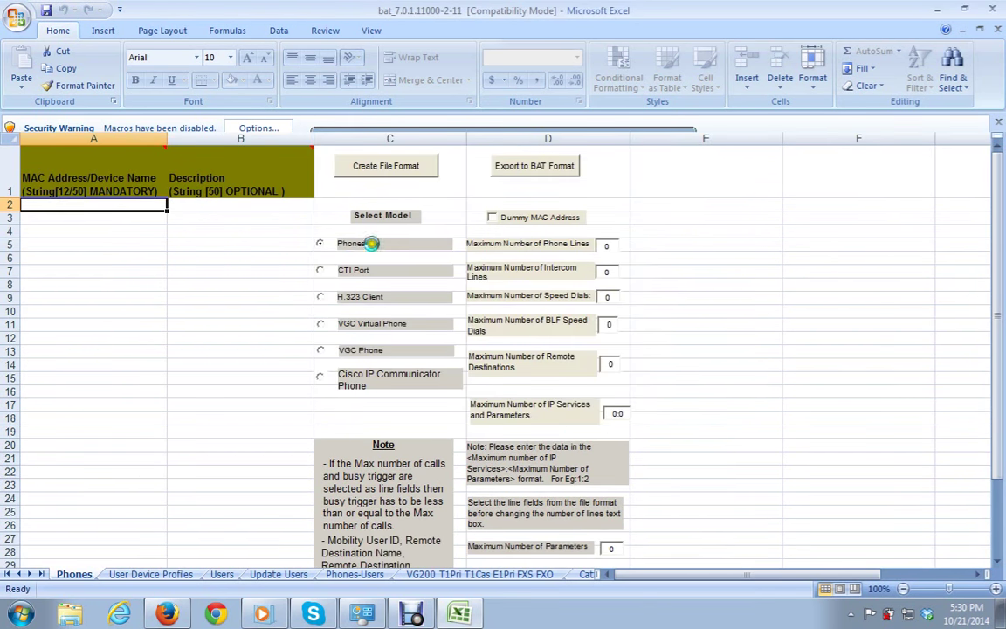
Create the phone file format with Directory Number as a selected line field, overwriting the existing CSV format
left_click(390, 166)
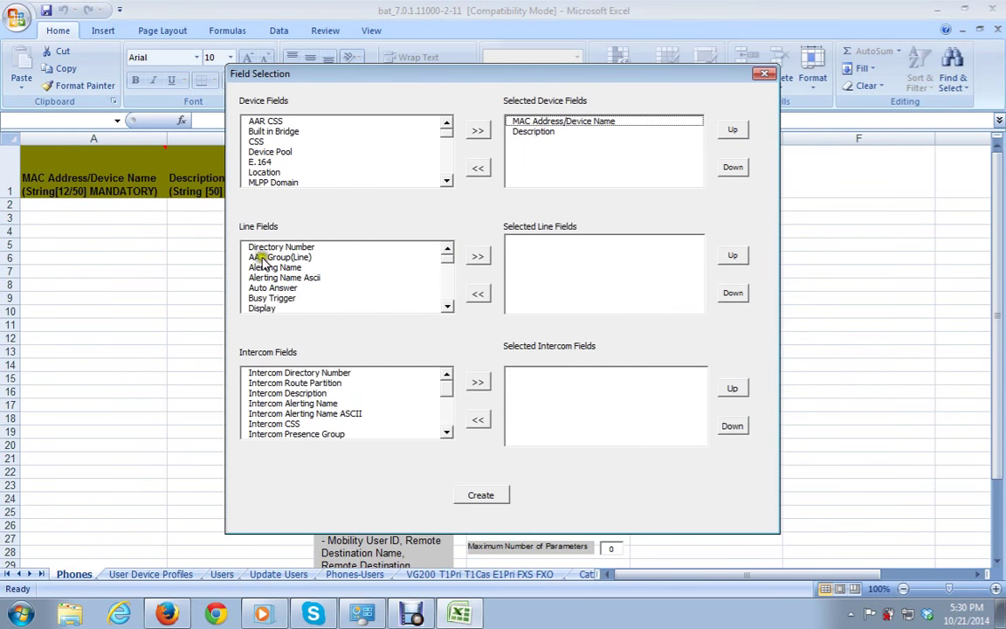
left_click(267, 250)
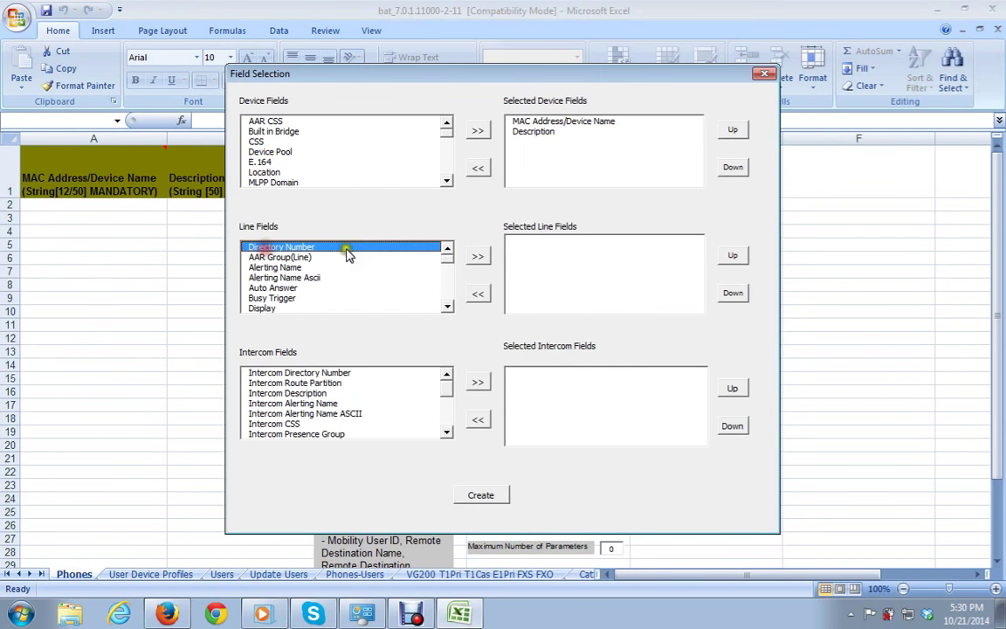
left_click(475, 260)
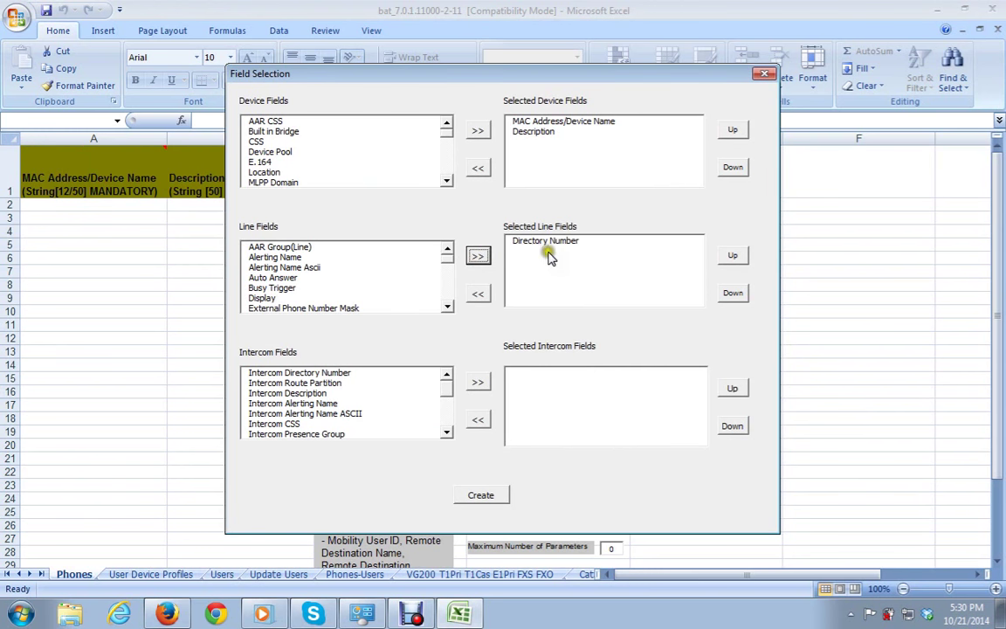
left_click(483, 498)
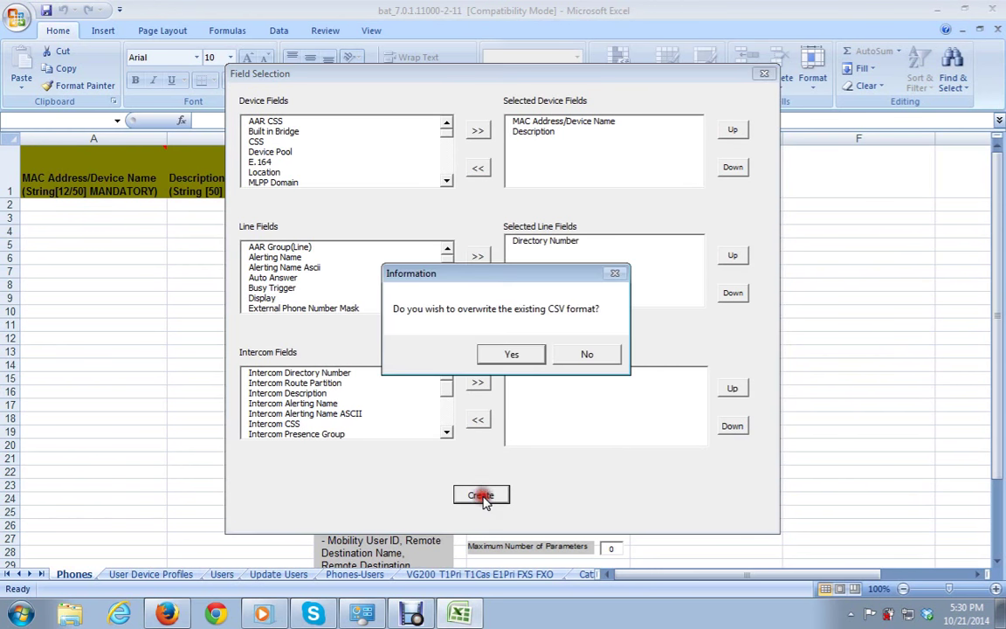
left_click(513, 357)
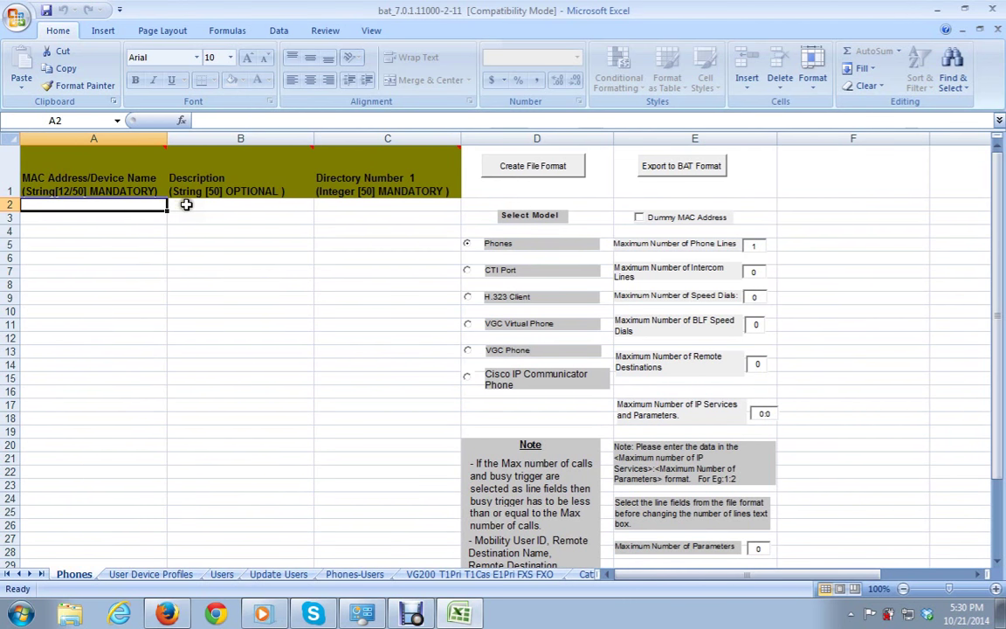
Enter the description Sales1 and directory number 5000 for the first phone in row 2
left_click(186, 205)
type("Sales")
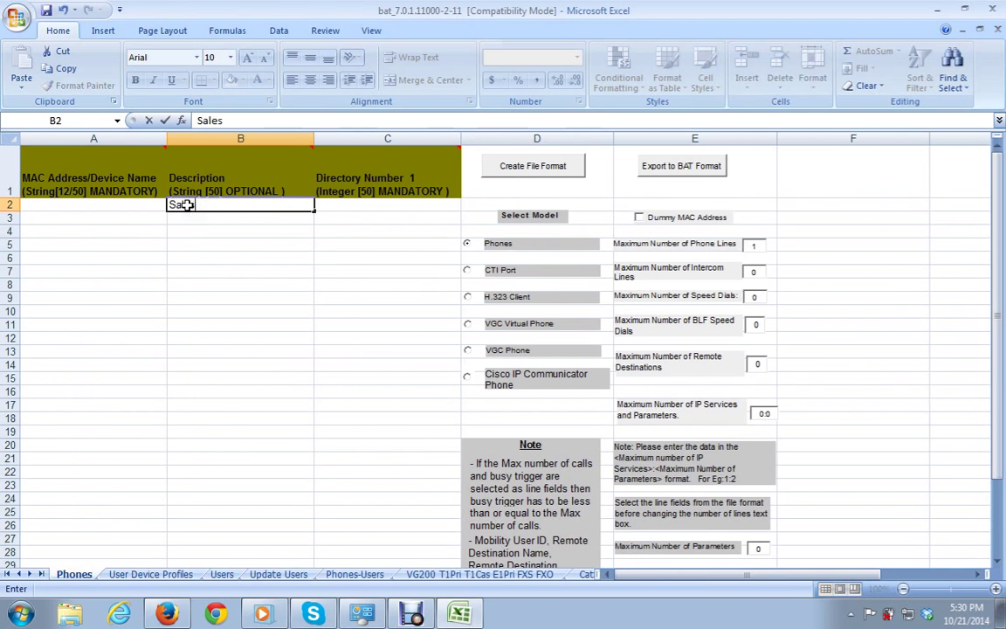
type("P")
type("ho")
type("1")
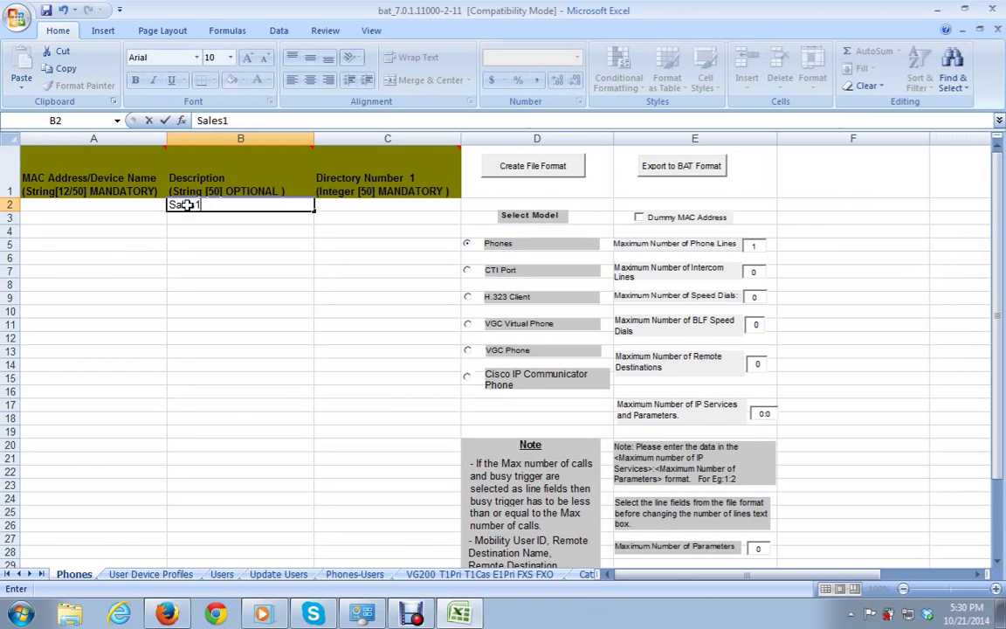
left_click(343, 208)
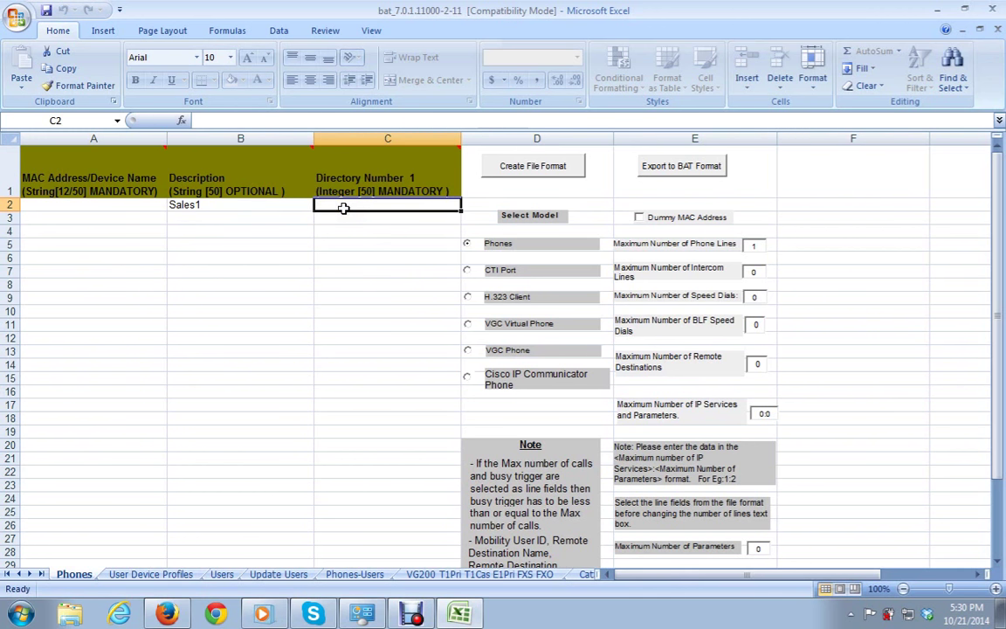
type("5000")
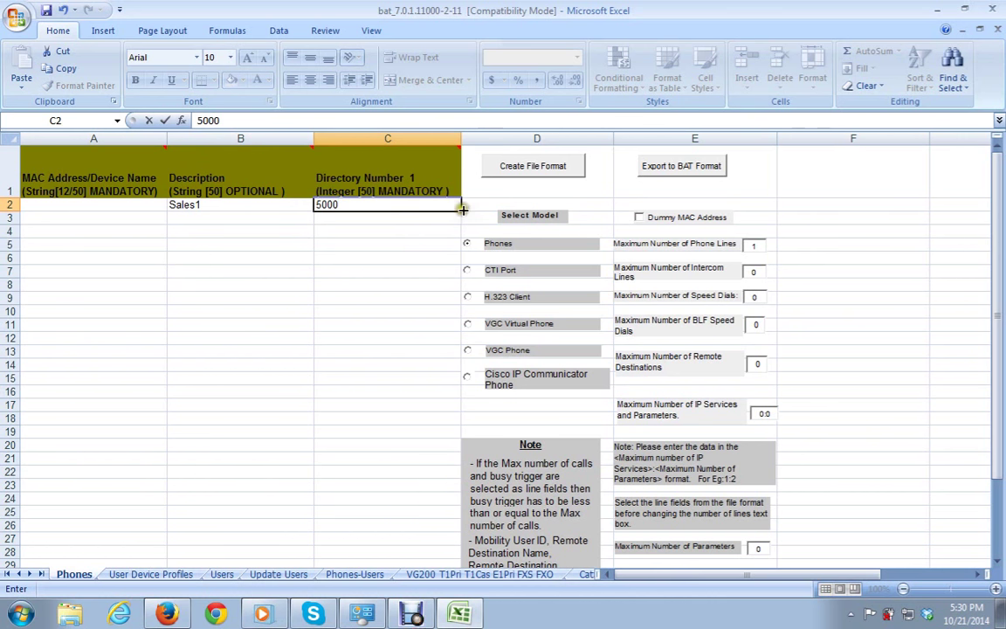
Fill rows 3 and 4 with consecutive directory numbers up to 5002 and descriptions up to Sales3
left_click_drag(462, 209, 460, 245)
left_click(239, 208)
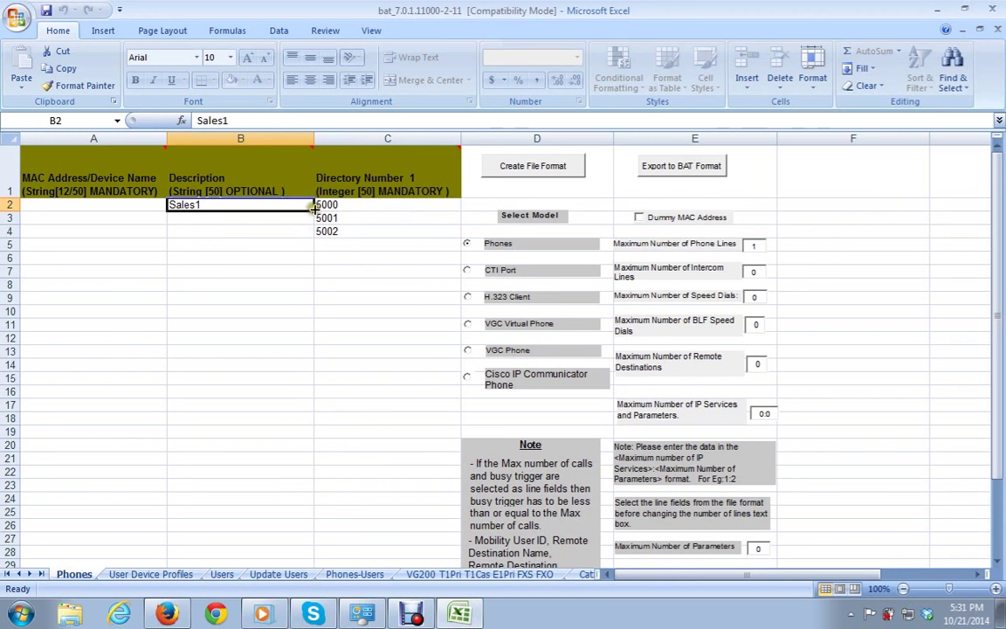
left_click_drag(313, 210, 329, 232)
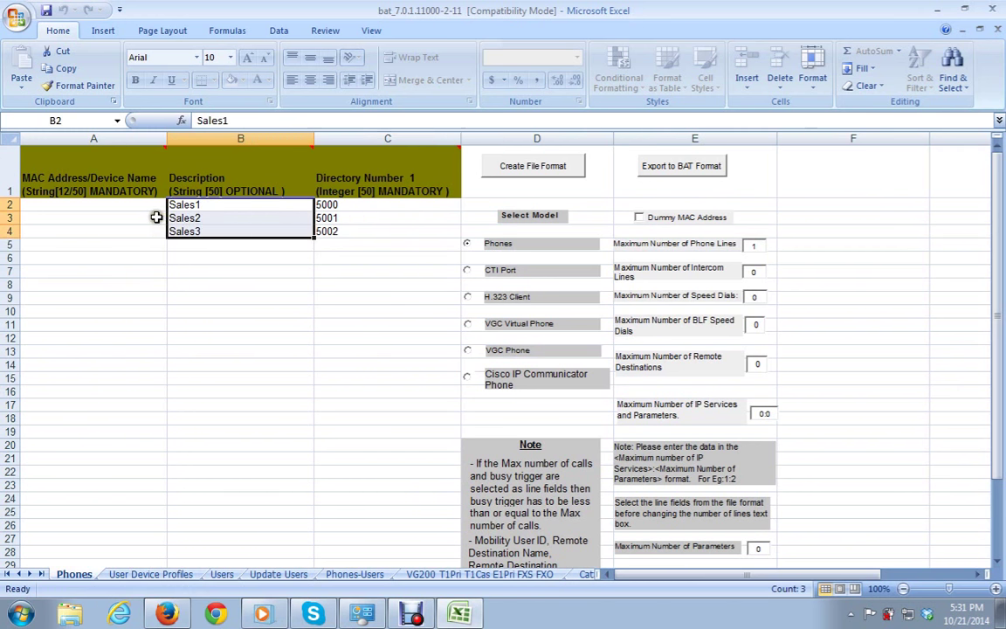
Enable the Dummy MAC Address option for the three phones, leaving their MAC address cells A2:A4 blank
left_click_drag(150, 204, 146, 229)
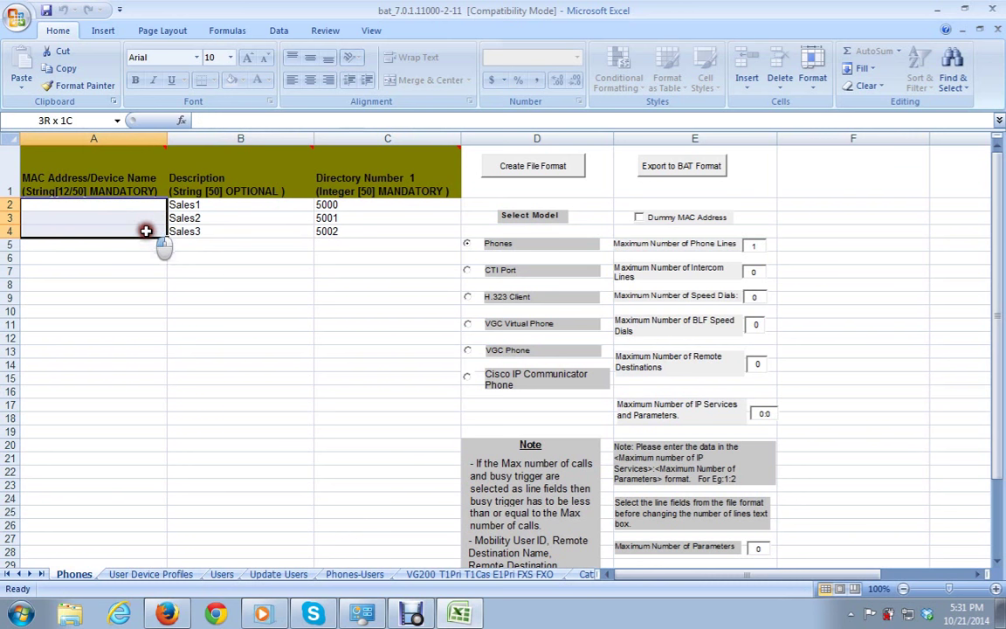
left_click(639, 219)
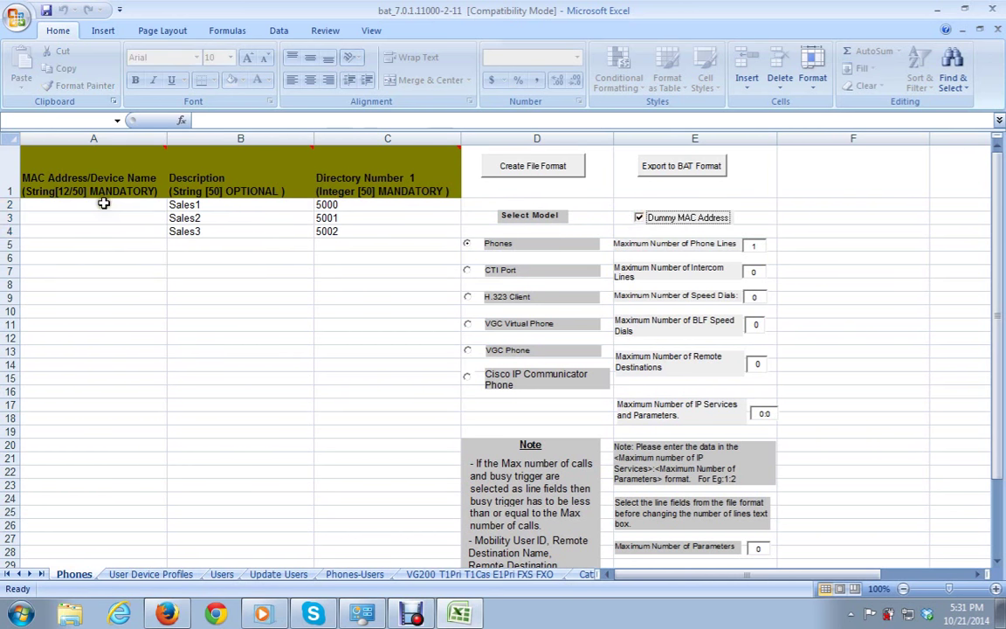
left_click_drag(104, 203, 104, 232)
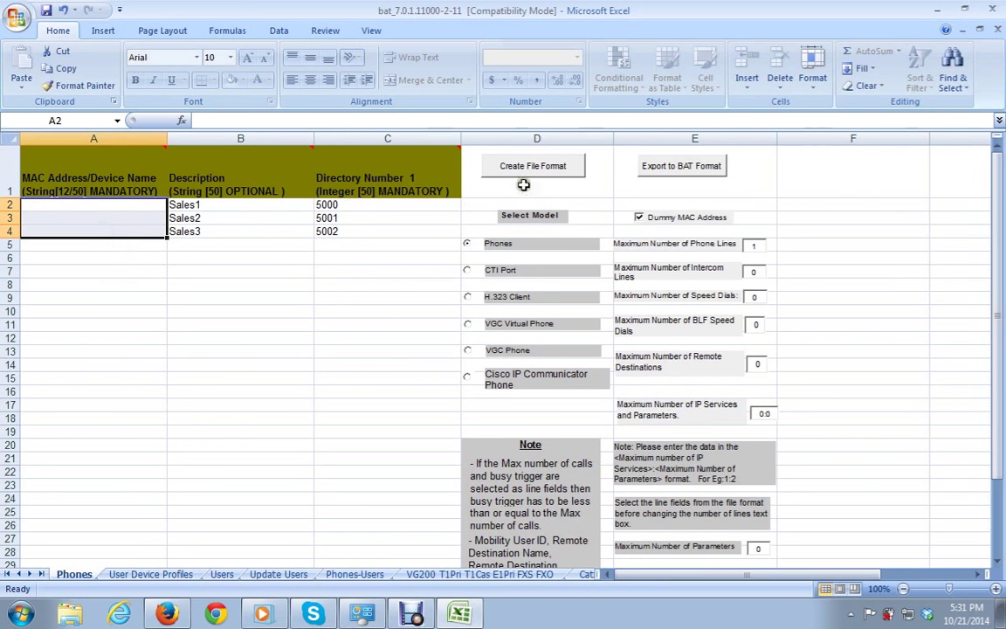
left_click(640, 218)
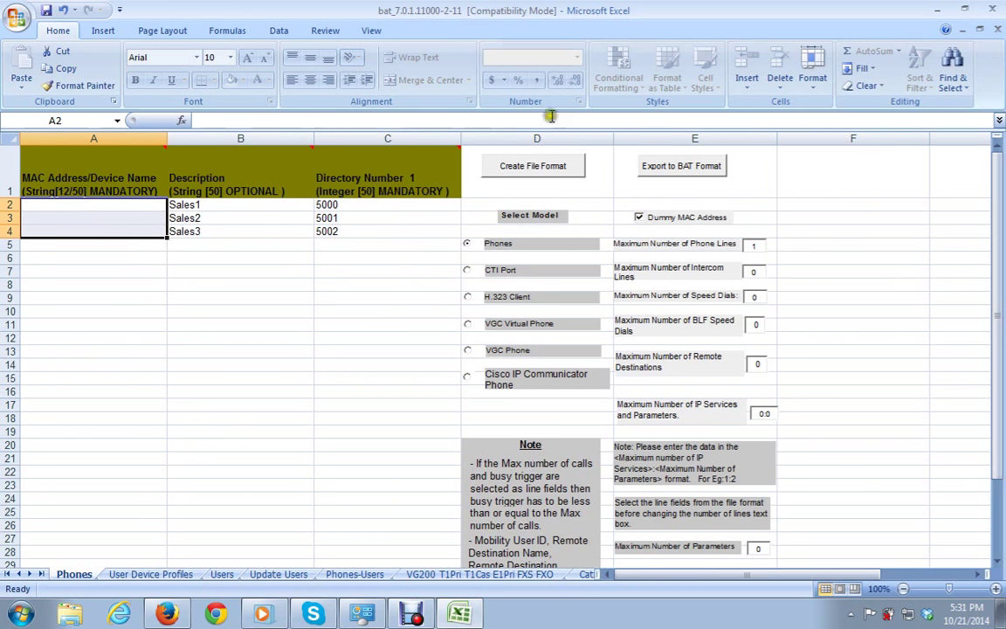
Export the phone data to BAT format on the Desktop as SalesPhone, and close the workbook without saving changes
left_click(645, 179)
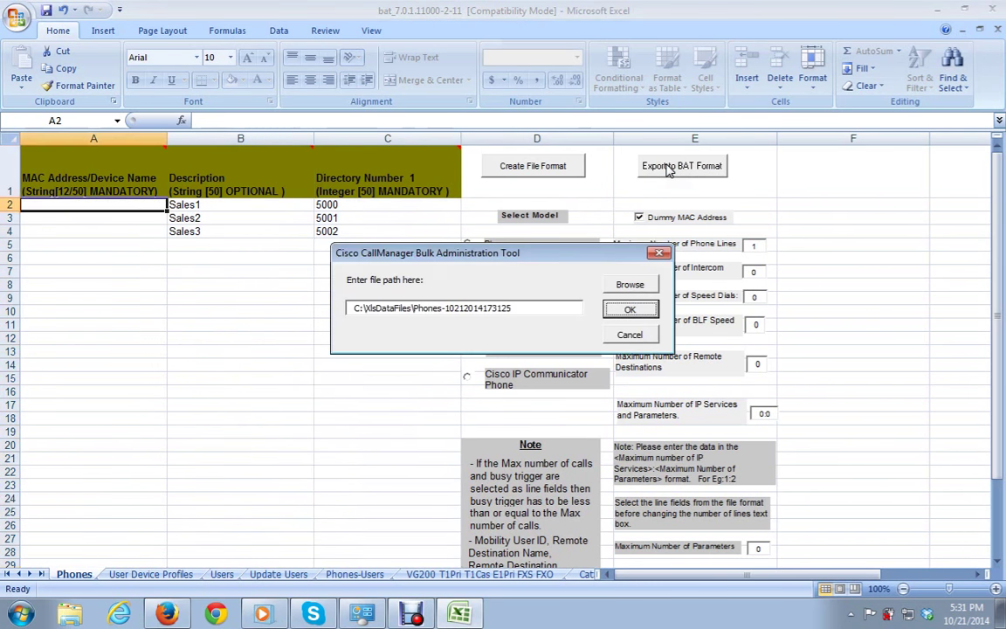
left_click(631, 284)
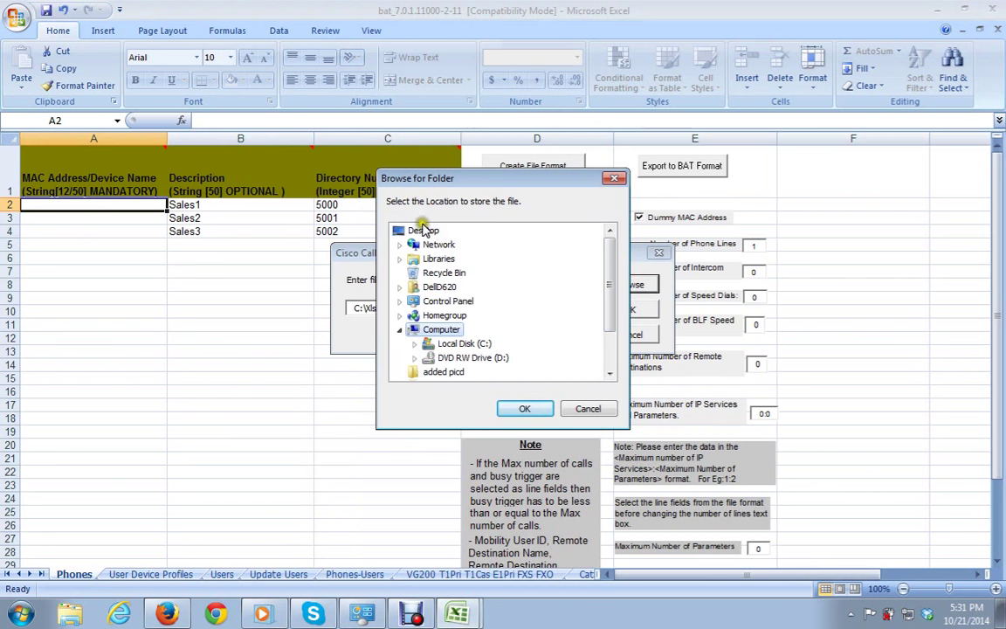
left_click(422, 230)
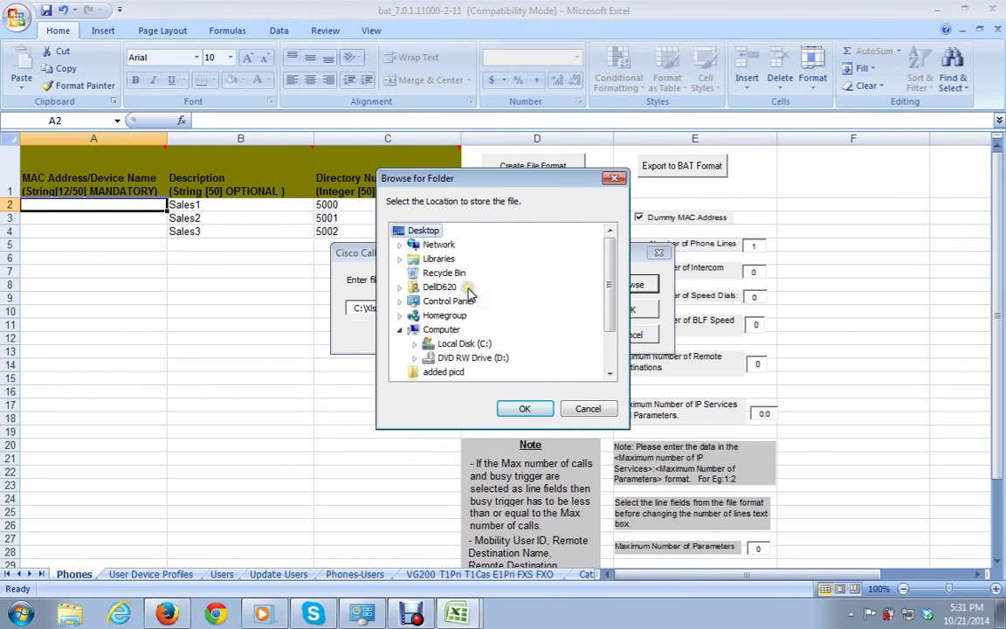
key("Return")
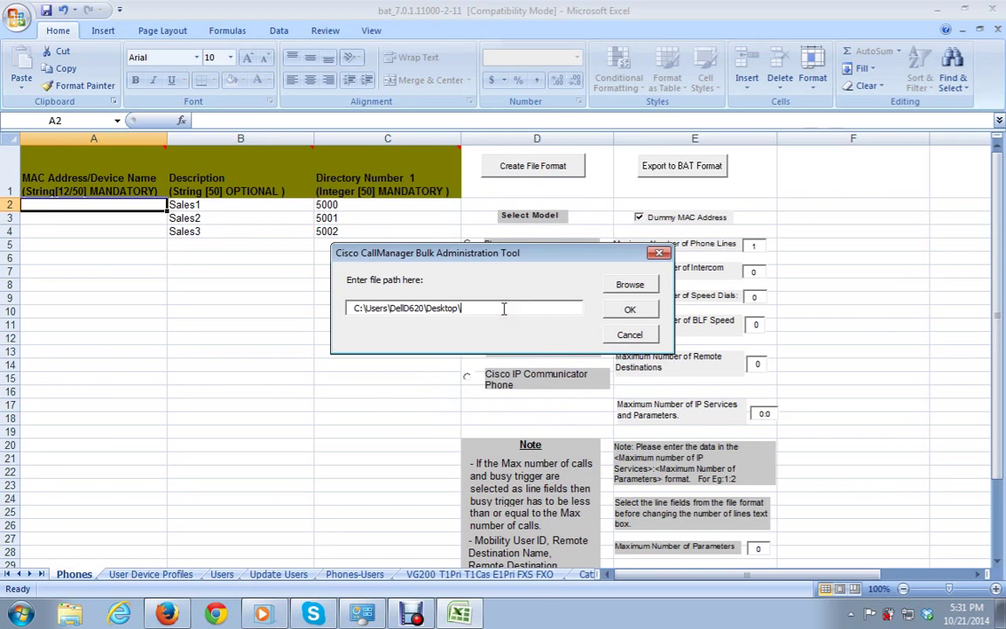
type("SalesPhone")
left_click(631, 310)
left_click(631, 312)
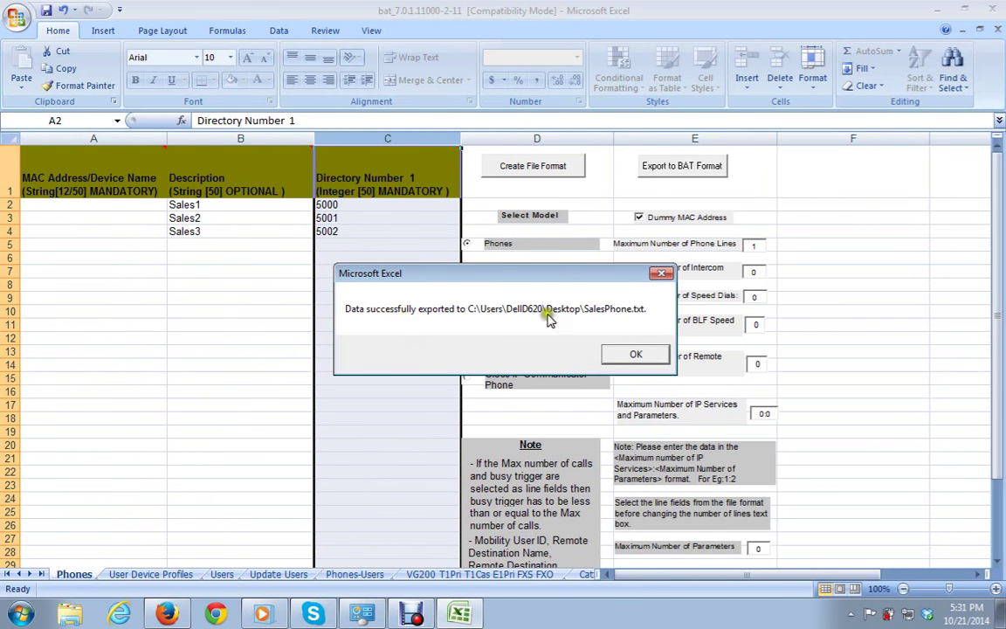
left_click(636, 354)
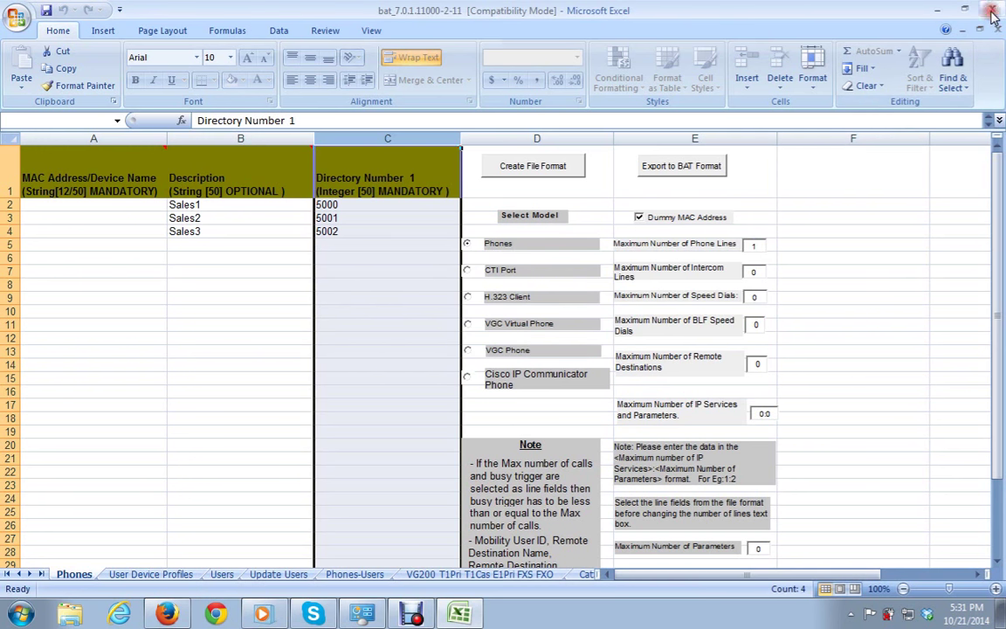
left_click(993, 13)
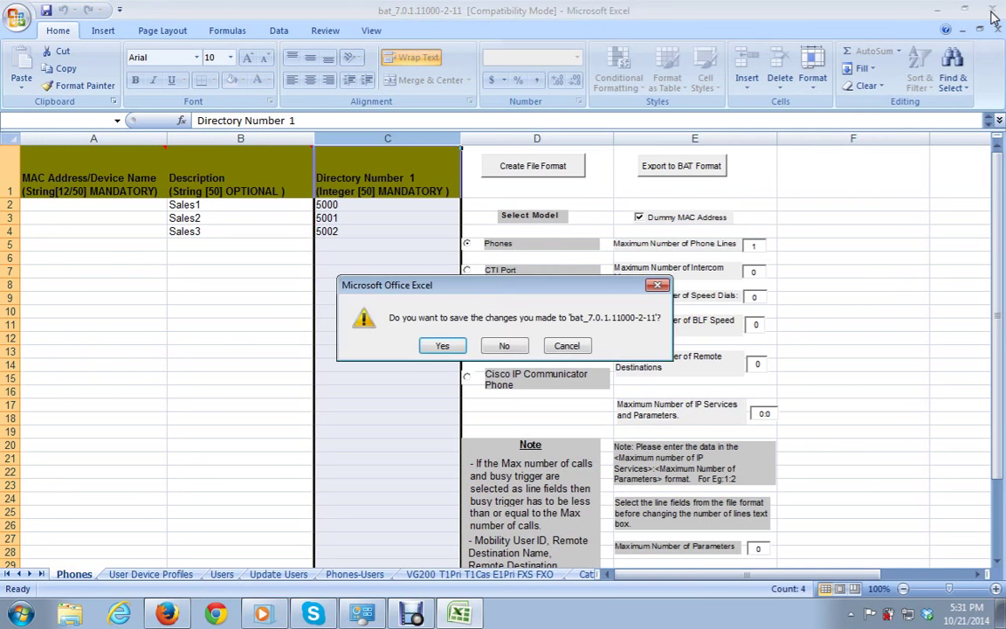
left_click(504, 346)
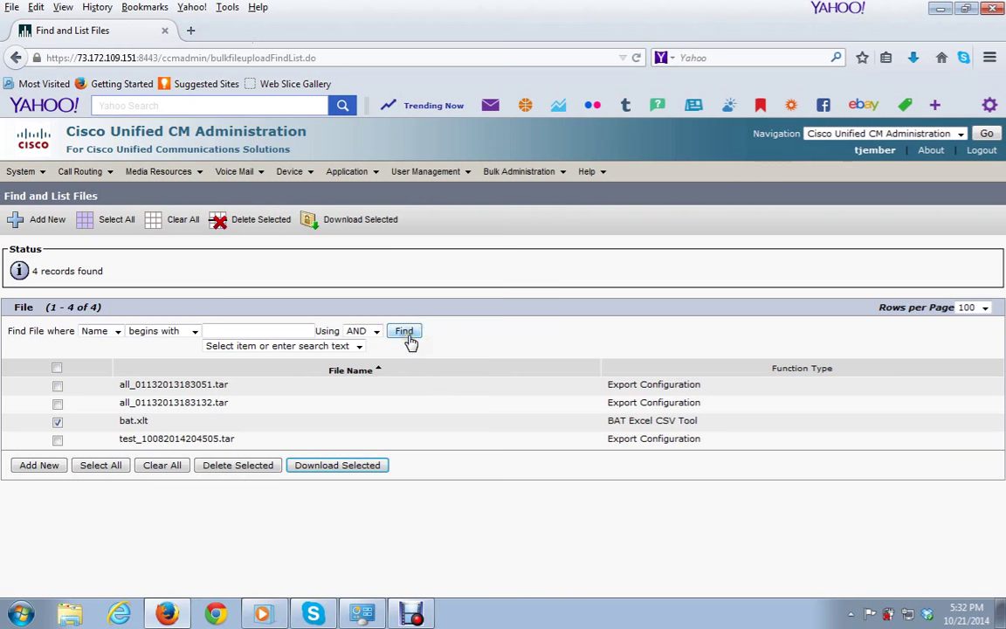
Start a new file upload from the Bulk Administration Upload/Download Files page in Cisco Unified CM Administration
mouse_move(423, 175)
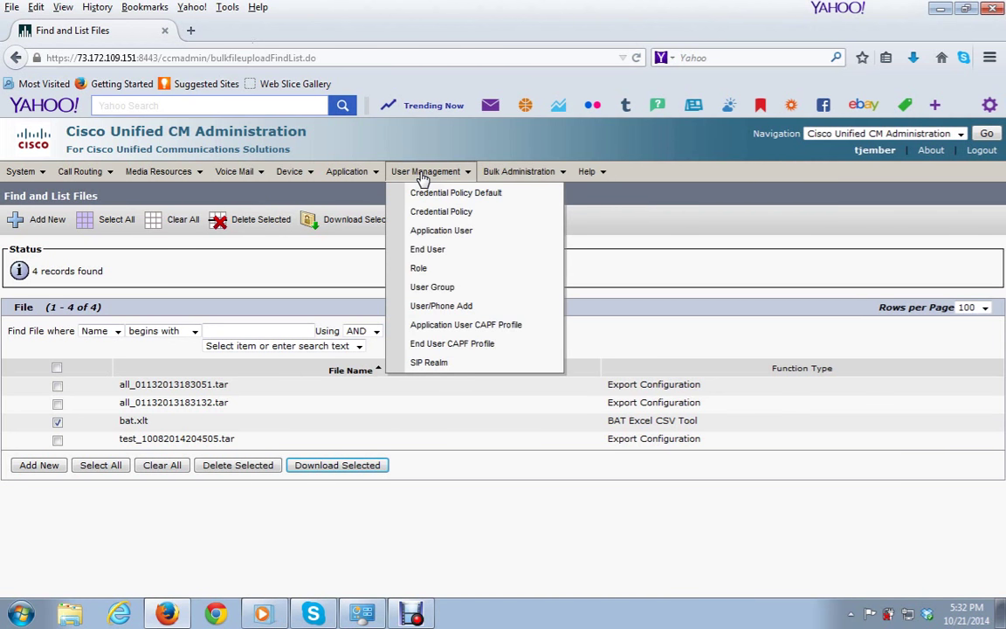
mouse_move(514, 175)
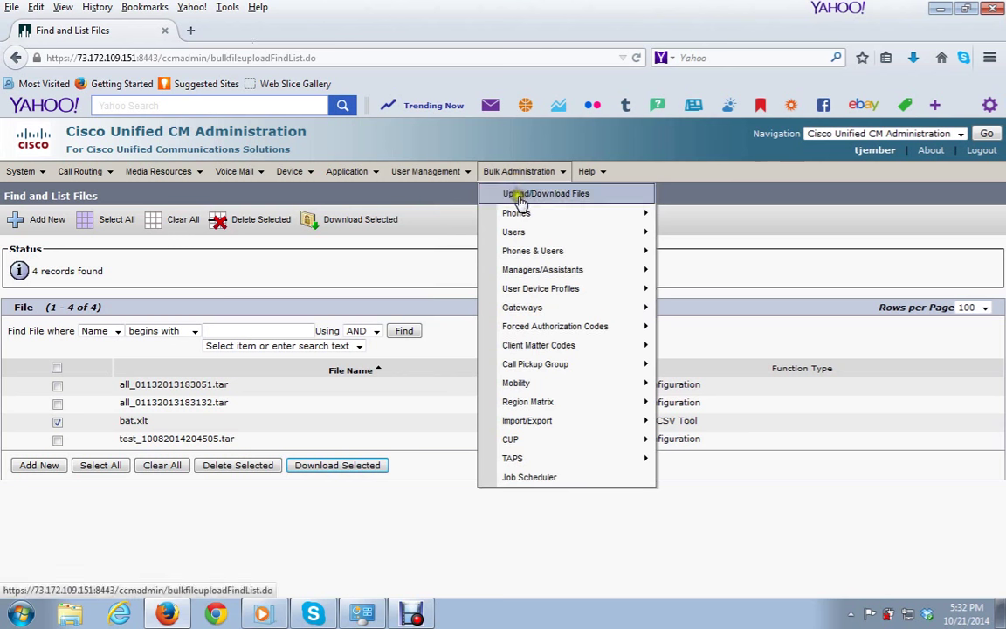
left_click(519, 199)
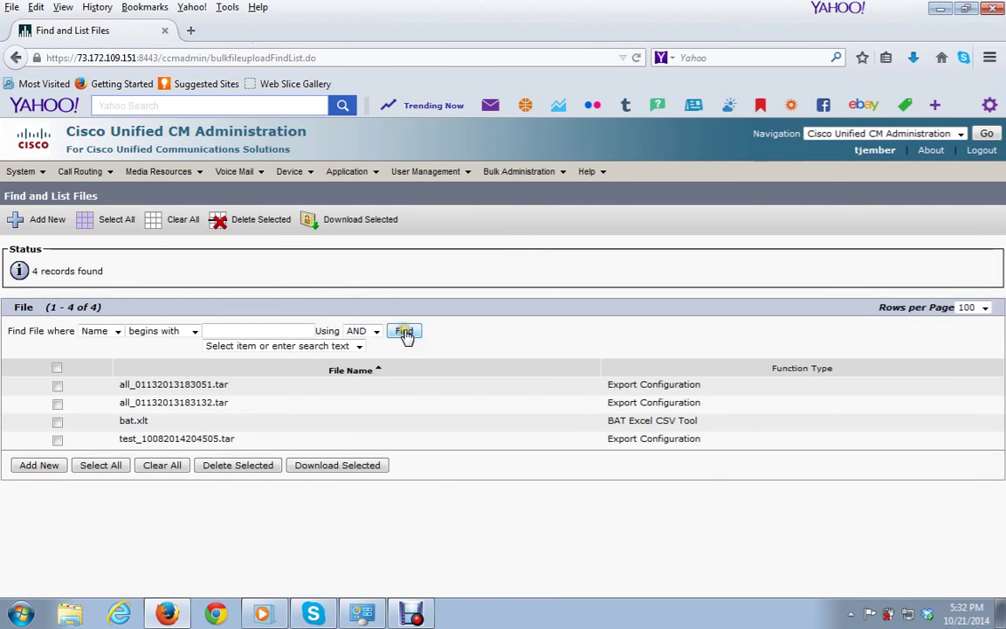
left_click(40, 467)
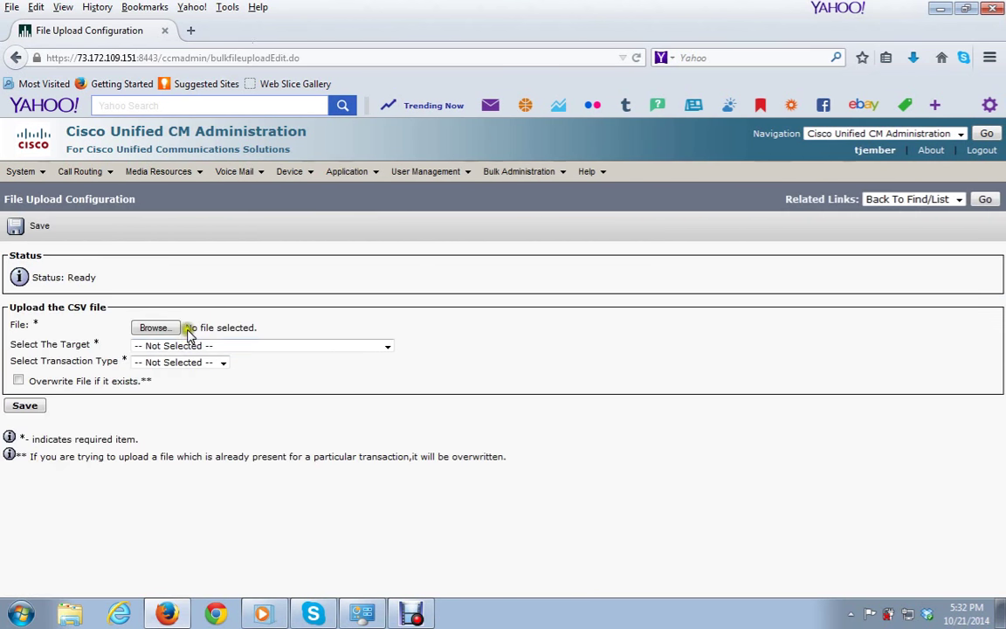
Choose the SalesPhone text file from the Desktop as the file for upload
left_click(169, 329)
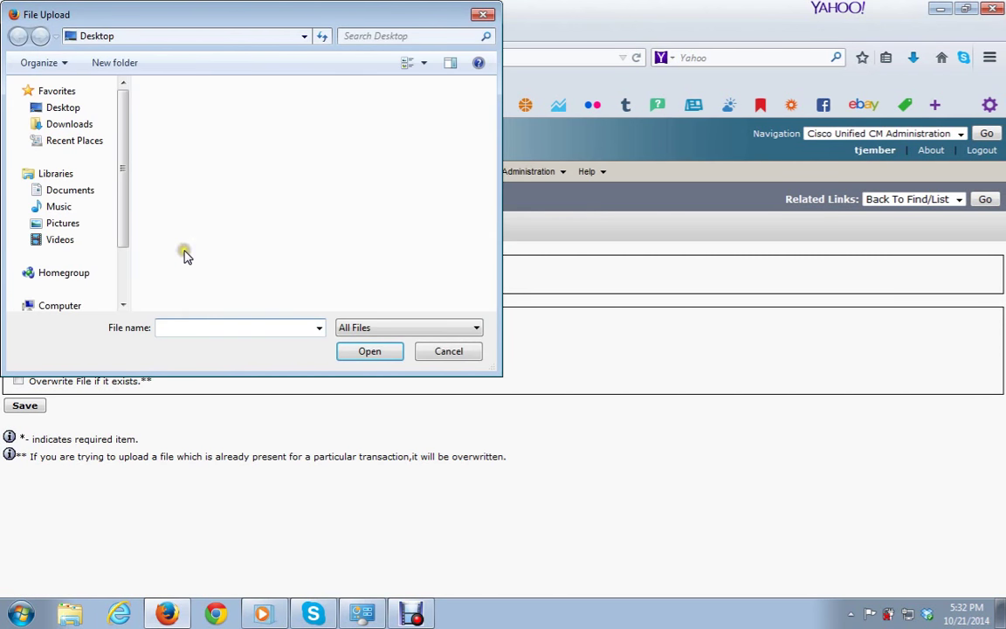
left_click_drag(491, 103, 488, 306)
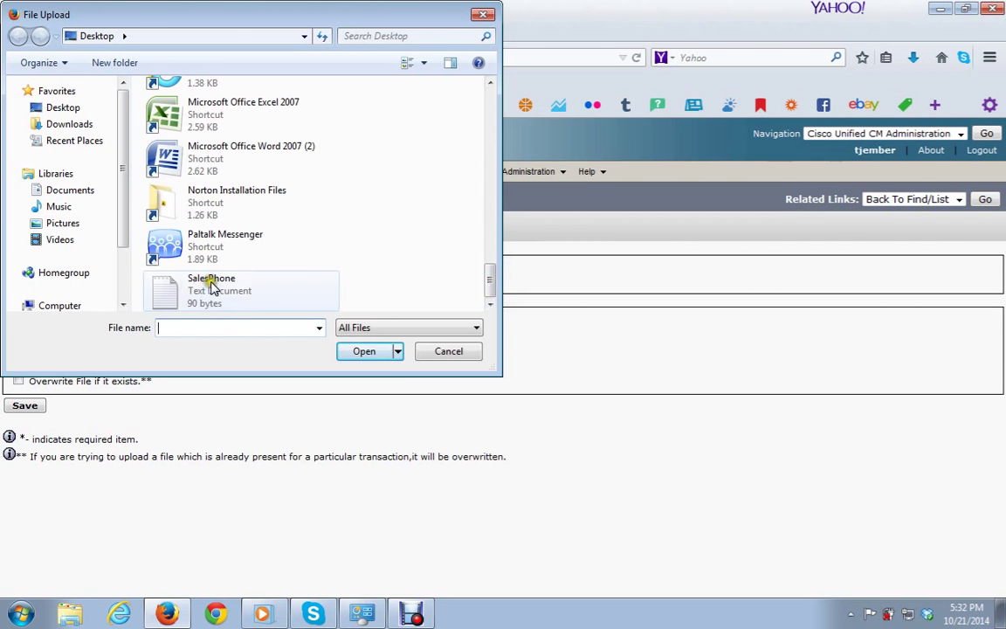
left_click(162, 293)
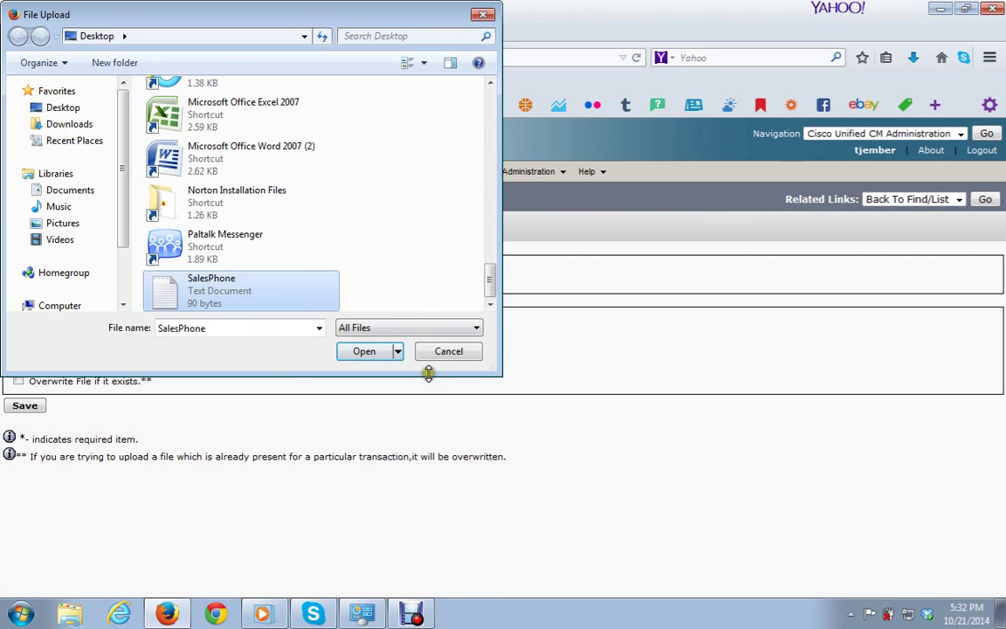
left_click(365, 352)
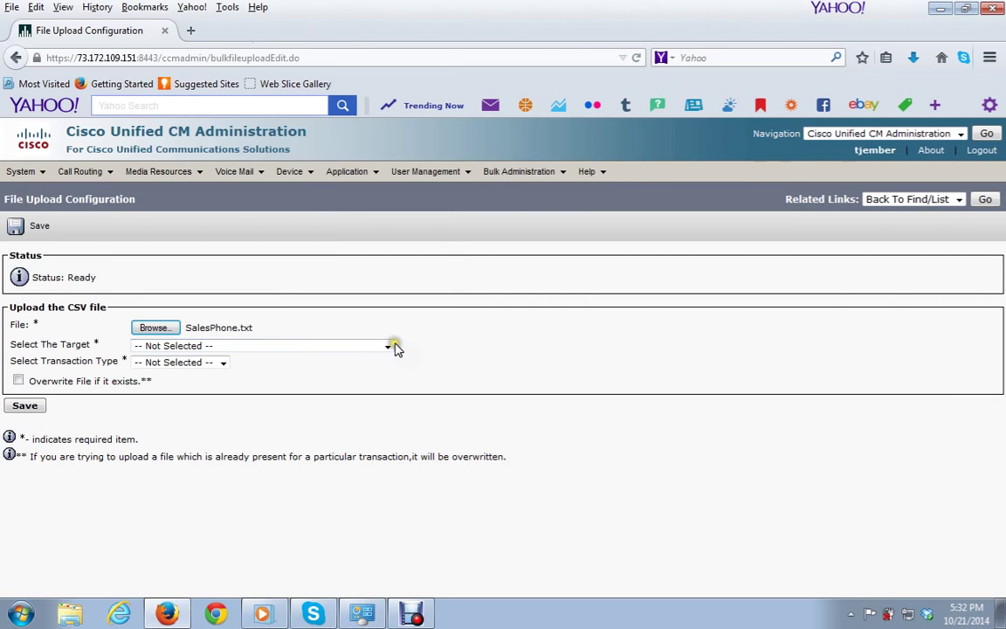
Upload the file with target Phones and transaction type Insert Phones - Specific Details, and open the list of uploaded files
left_click(387, 347)
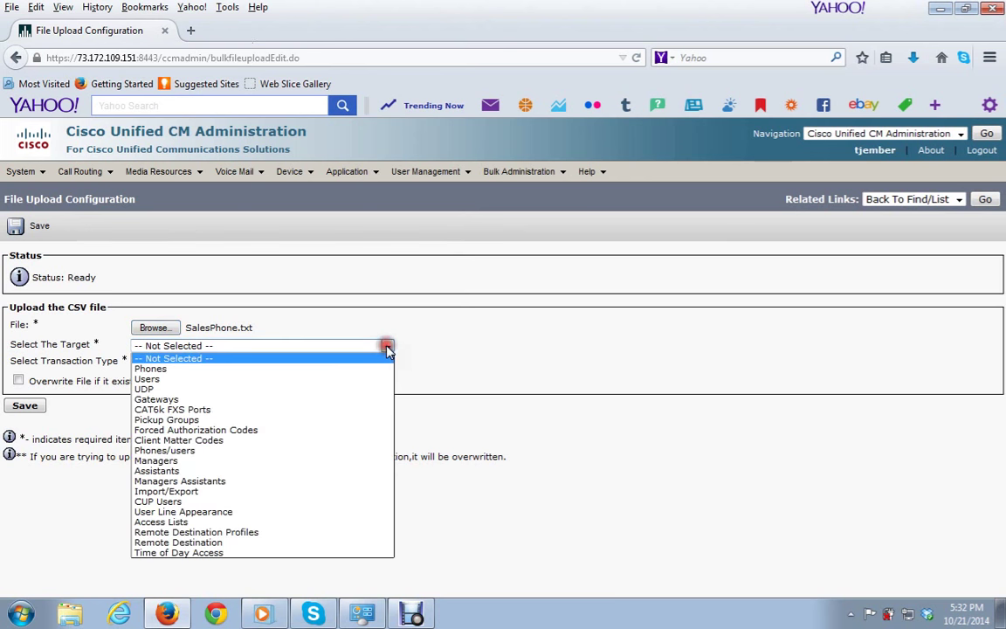
left_click(301, 371)
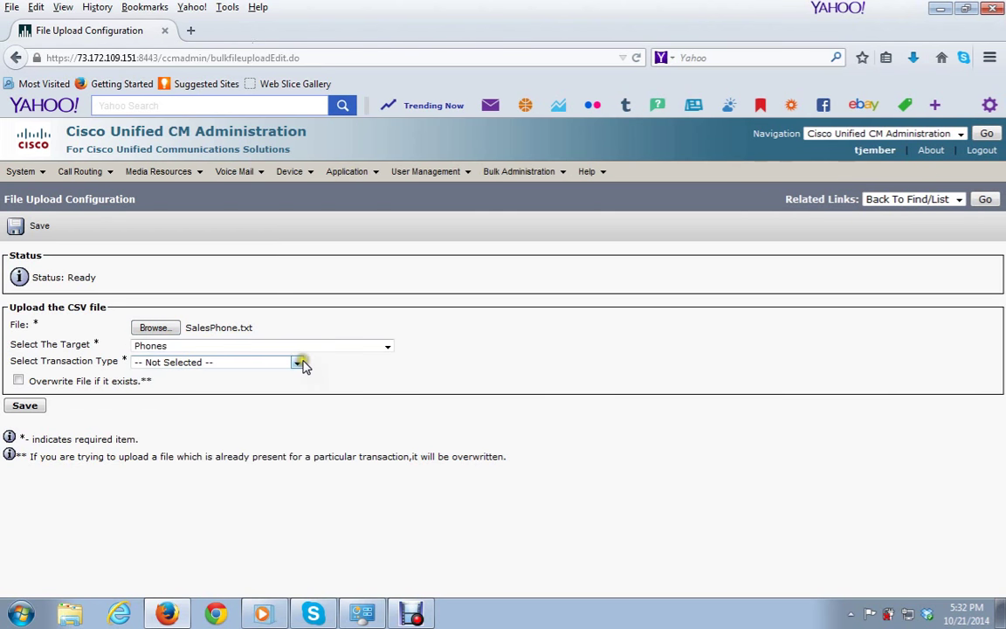
left_click(300, 364)
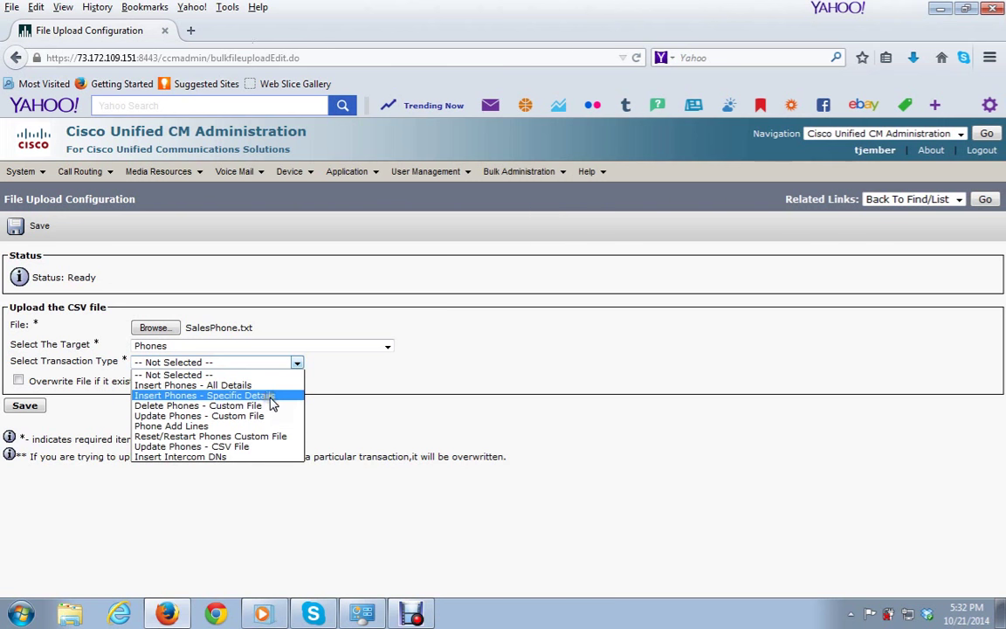
left_click(271, 398)
left_click(31, 406)
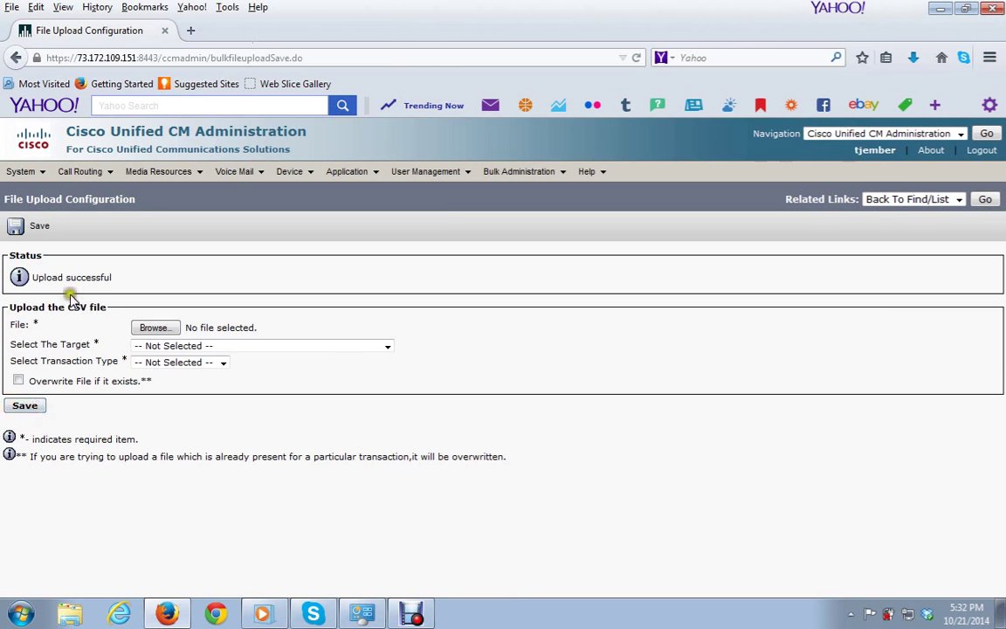
mouse_move(500, 177)
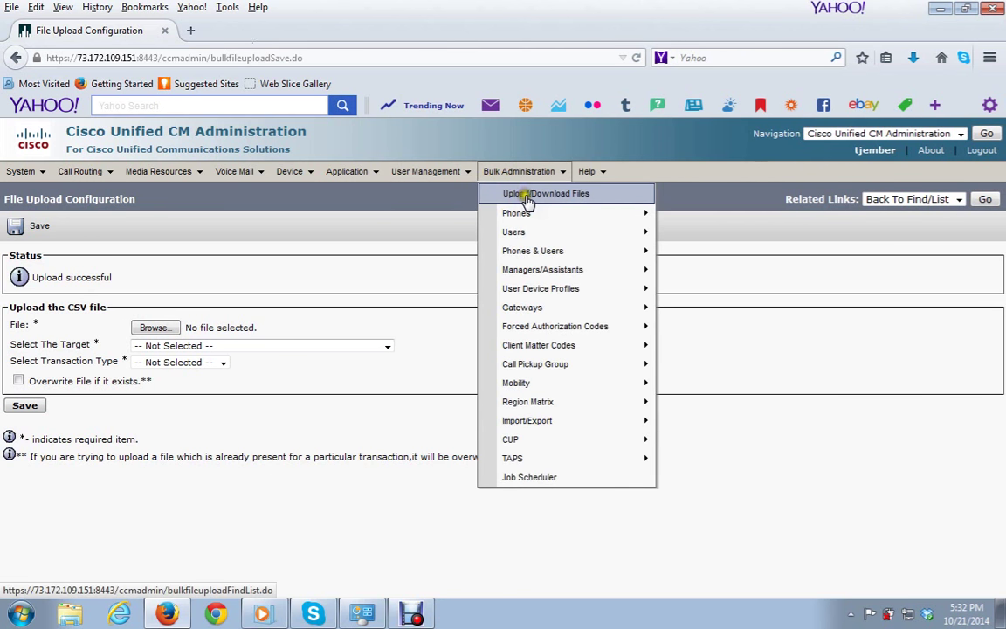
left_click(527, 195)
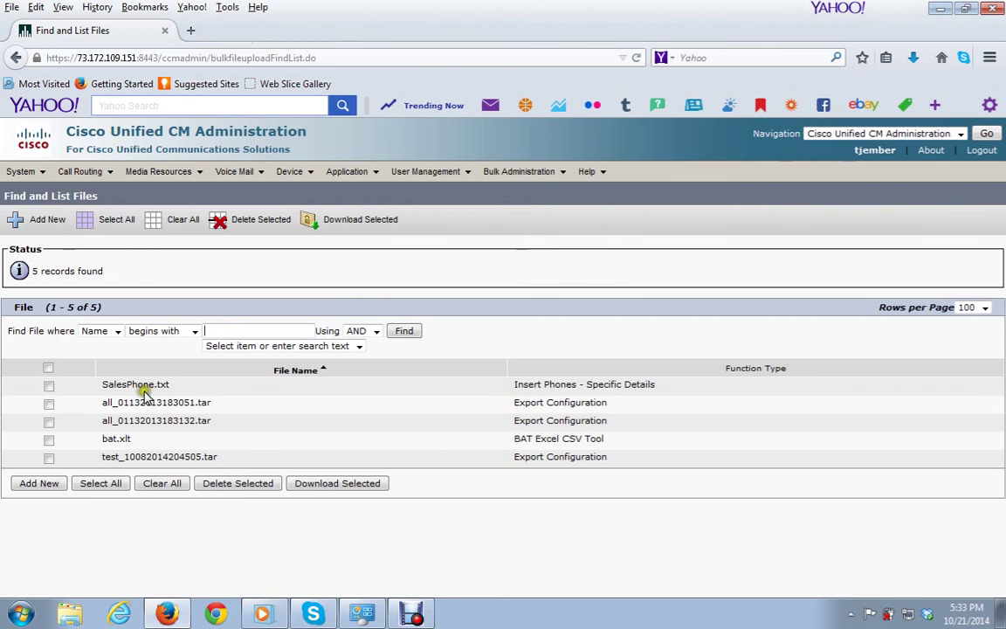
Open the bulk administration phone templates and start adding a new phone template
mouse_move(542, 179)
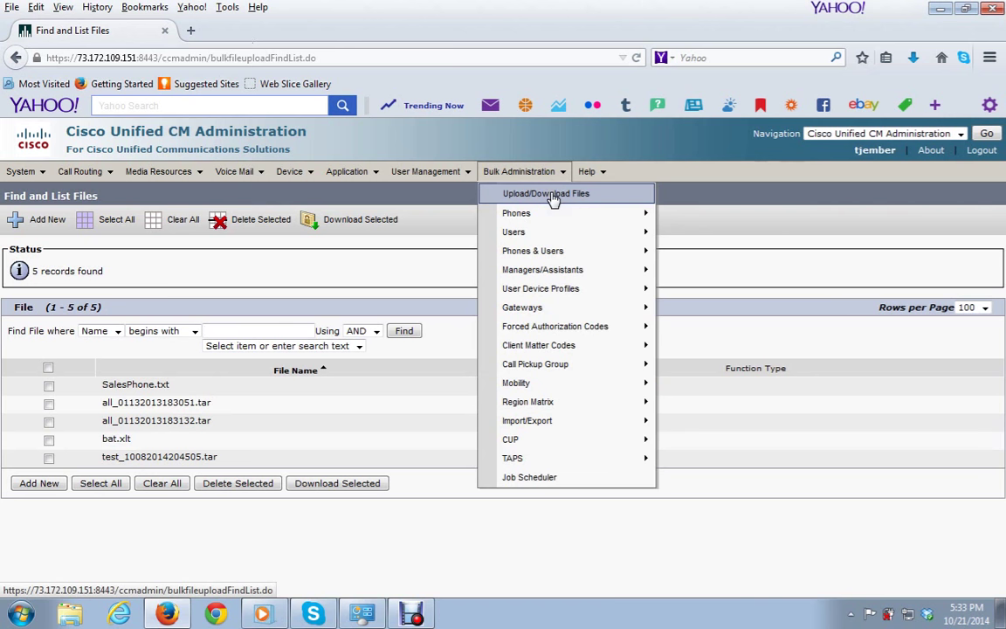
mouse_move(546, 212)
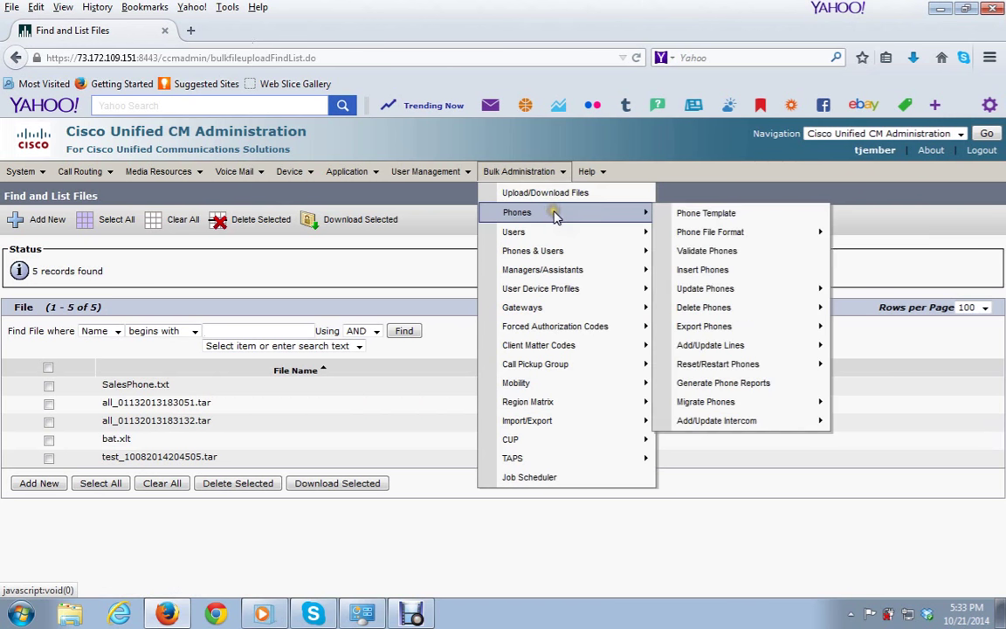
left_click(697, 215)
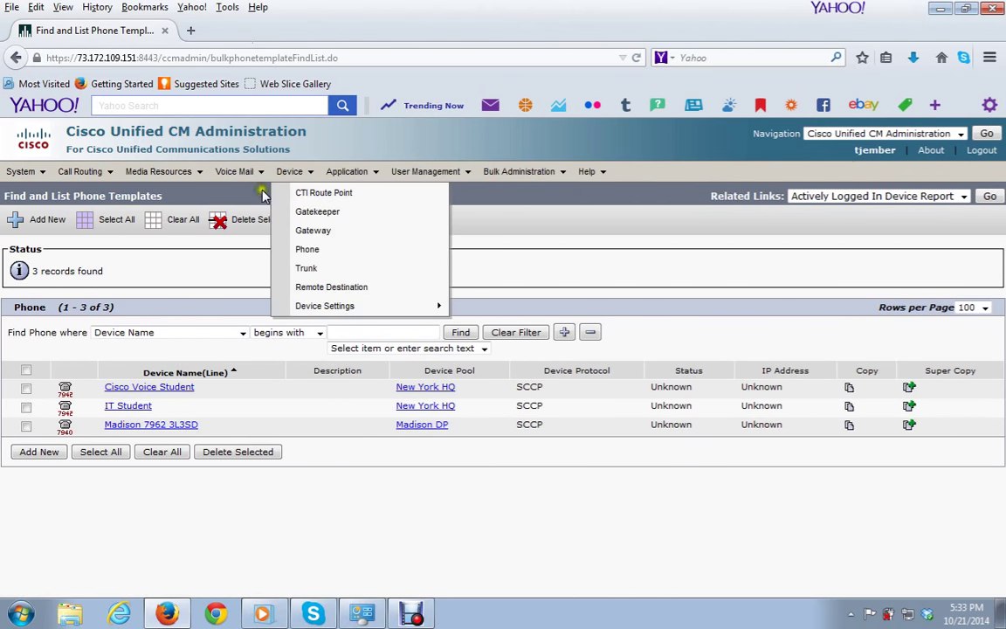
left_click(40, 454)
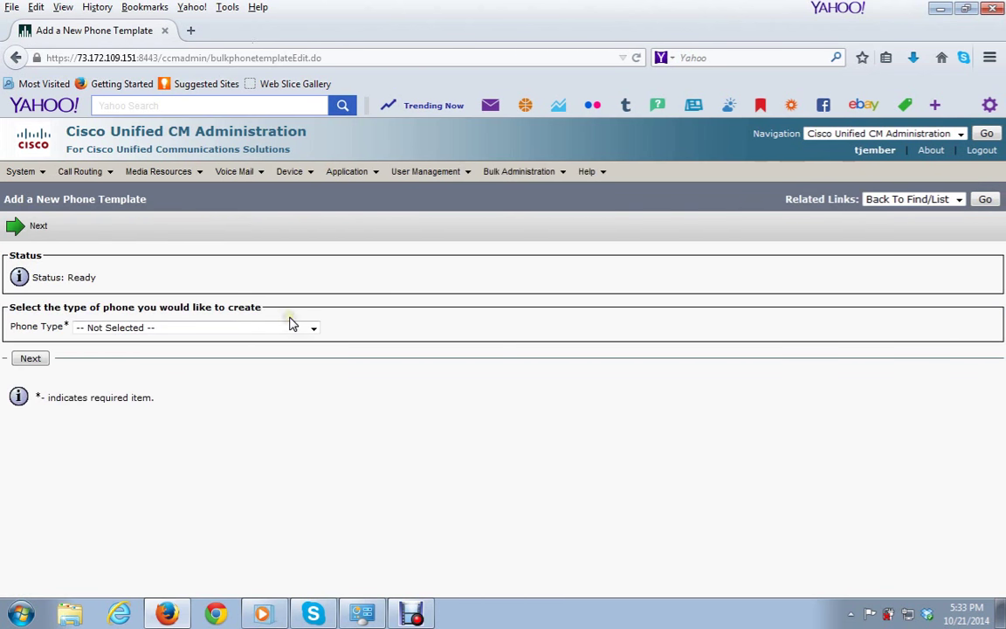
Set the new template's phone type to Cisco 7961 and continue to the protocol selection
left_click(316, 330)
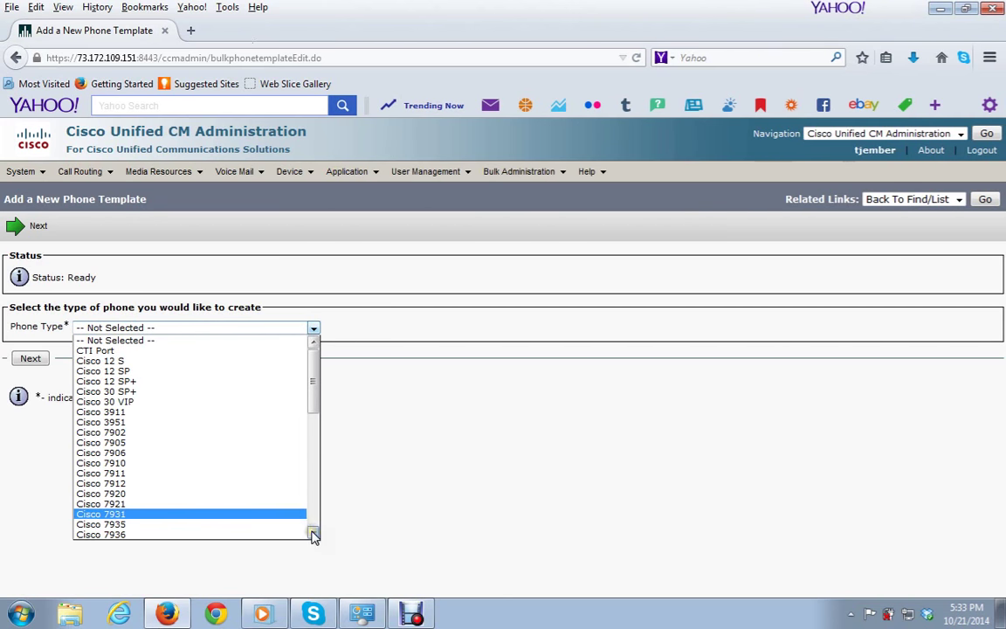
scroll(313, 535, "down", 1)
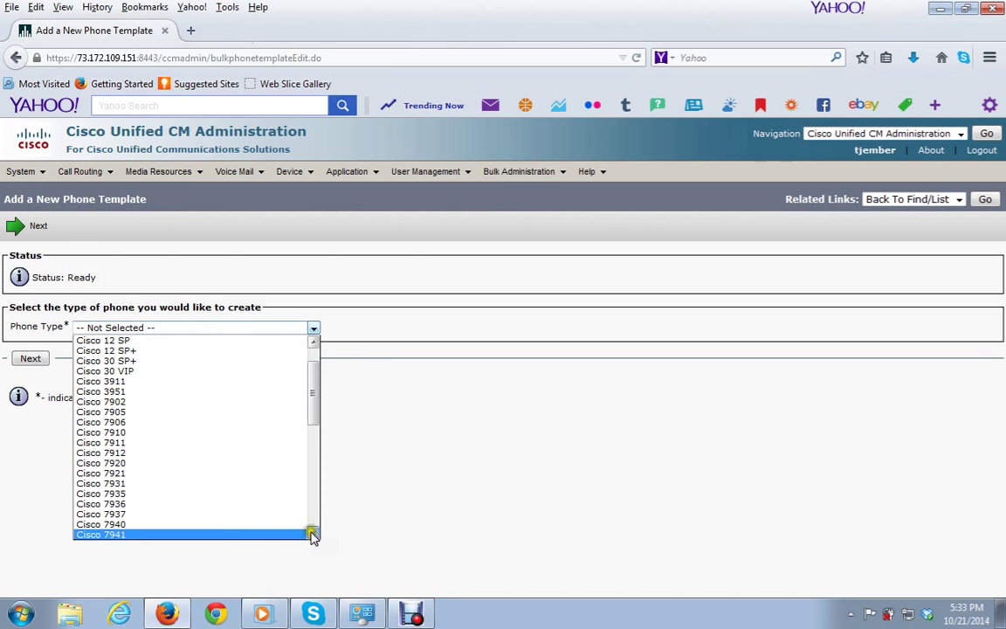
left_click(311, 534)
left_click_drag(319, 409, 317, 416)
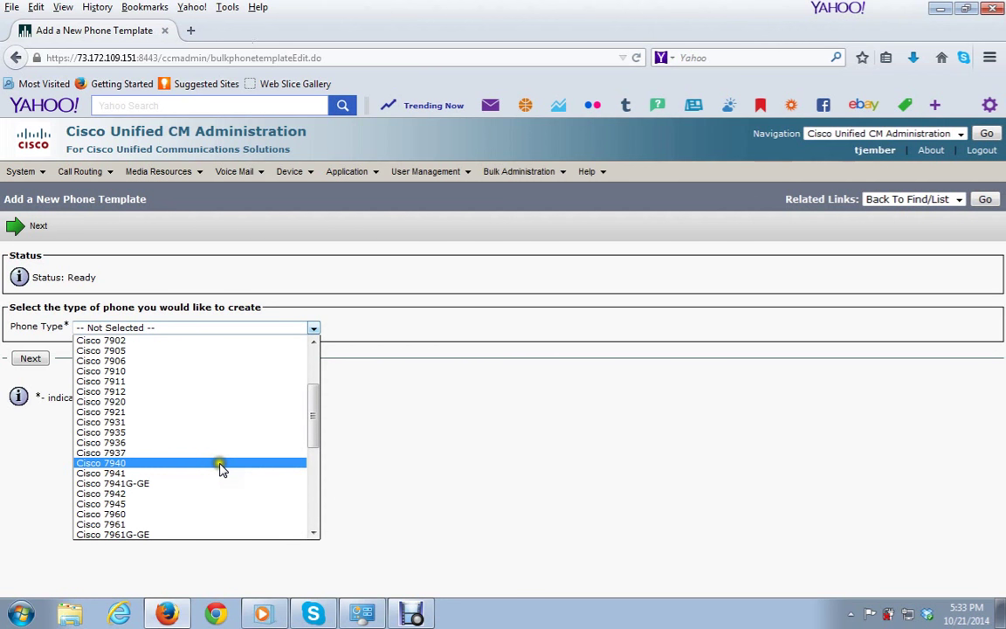
left_click(219, 524)
left_click(30, 359)
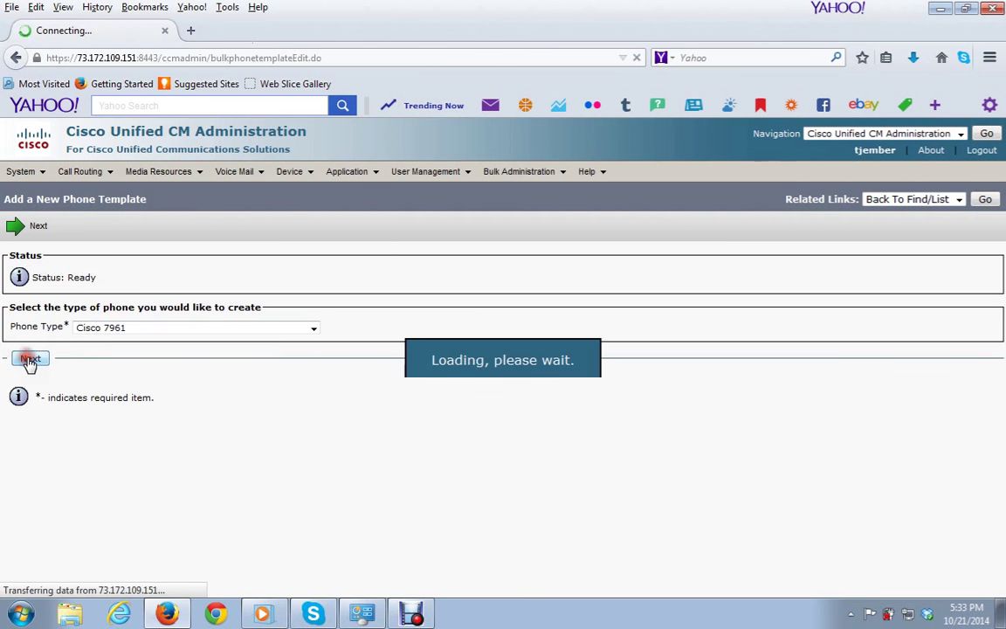
Keep SCCP as the device protocol for the Cisco 7961 template and continue to its configuration page
left_click(219, 404)
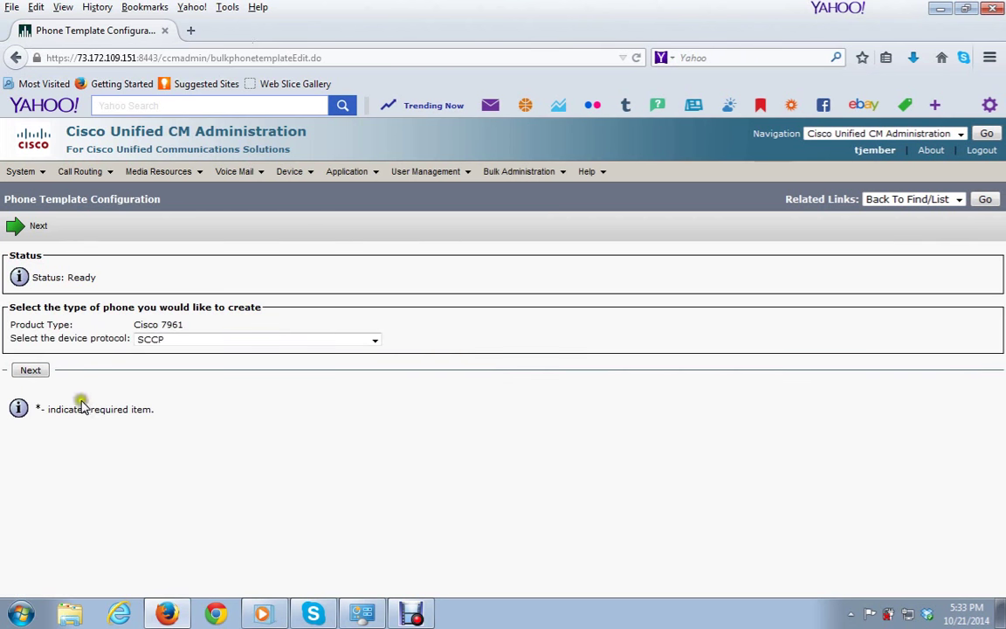
left_click(30, 371)
left_click(374, 340)
left_click(393, 366)
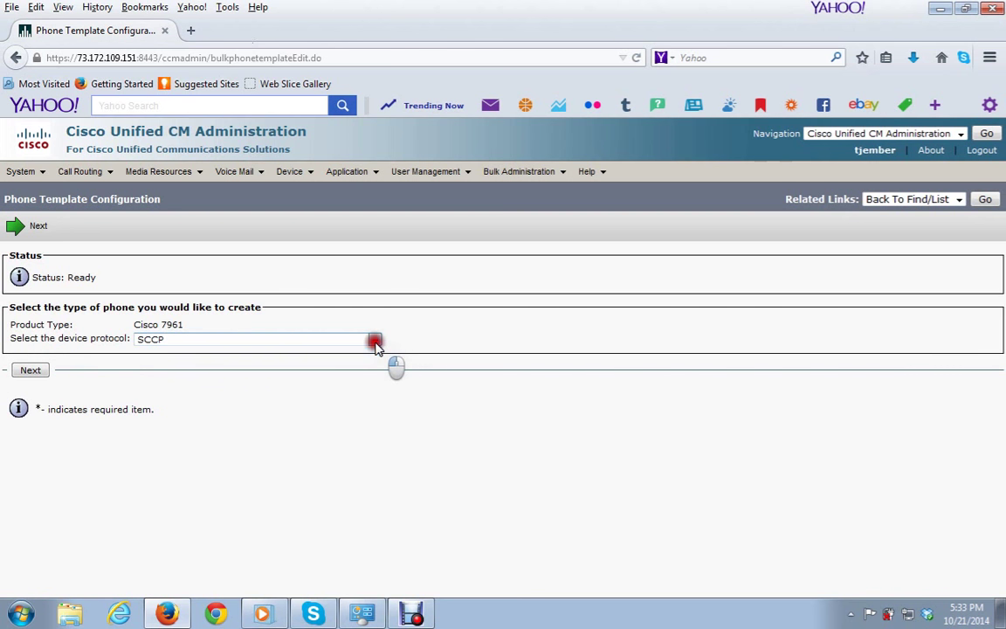
left_click(30, 370)
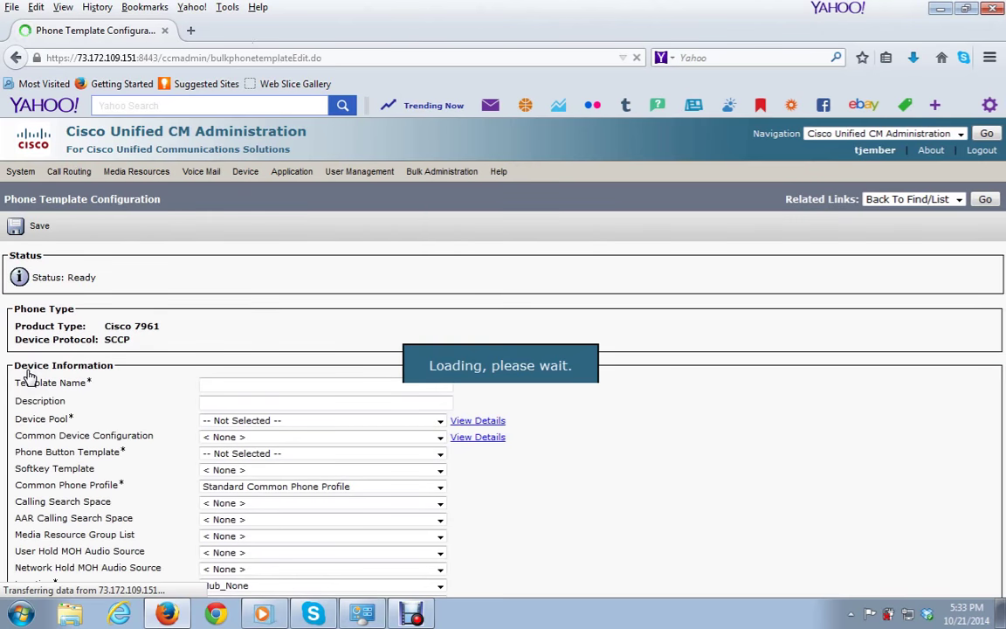
Name the phone template Sales_Phone_Temp and give it the description Sales Phone Template
left_click(218, 386)
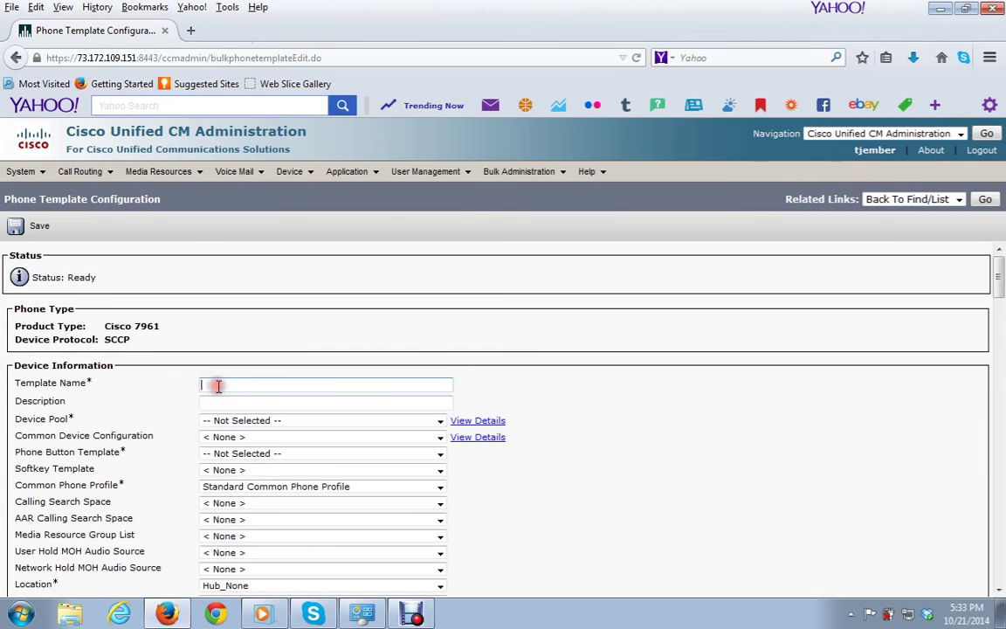
type("S")
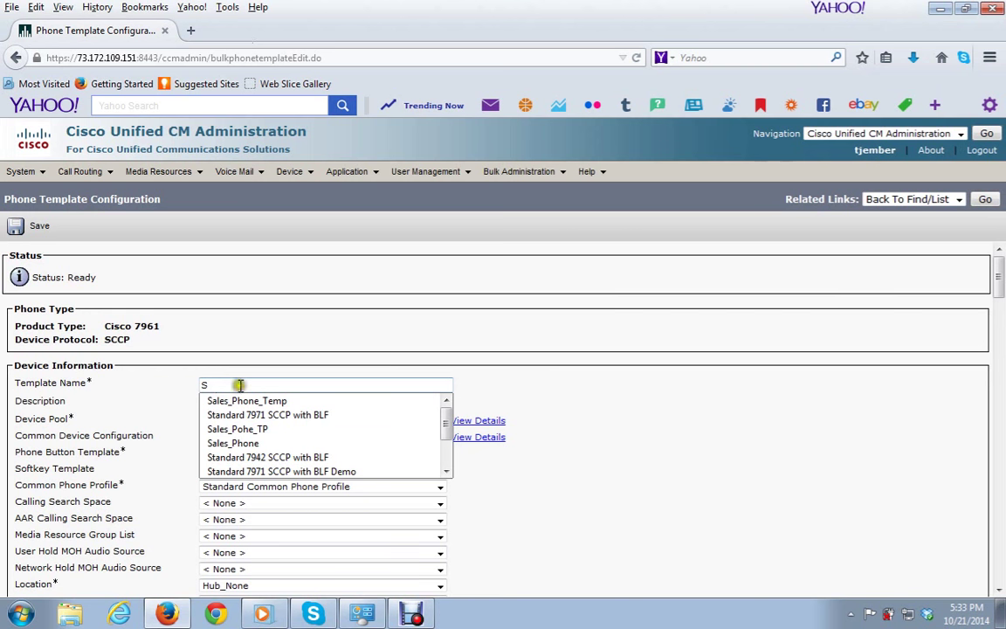
left_click(225, 401)
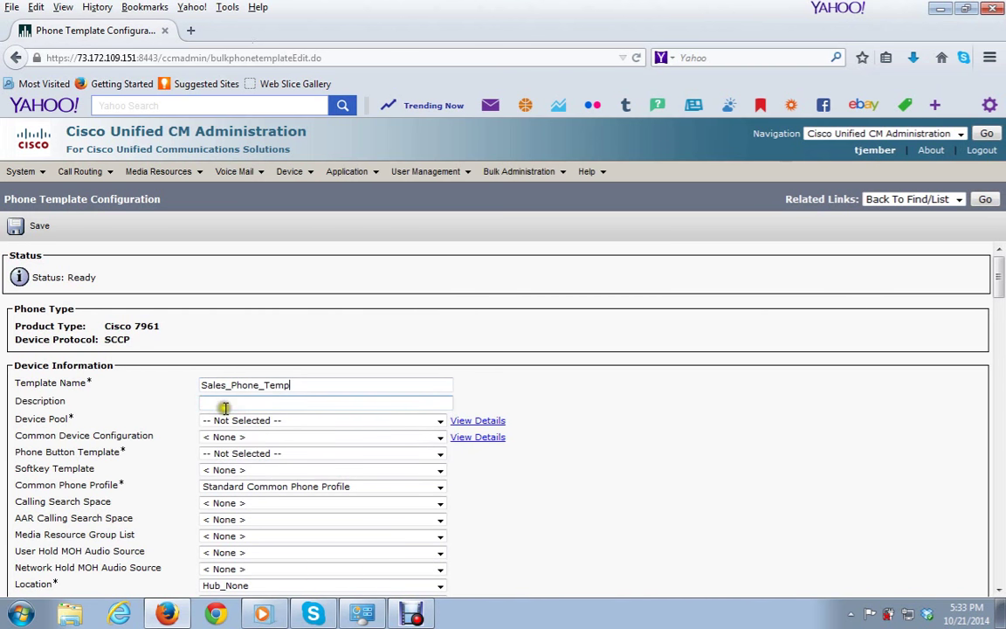
left_click(225, 403)
type("S")
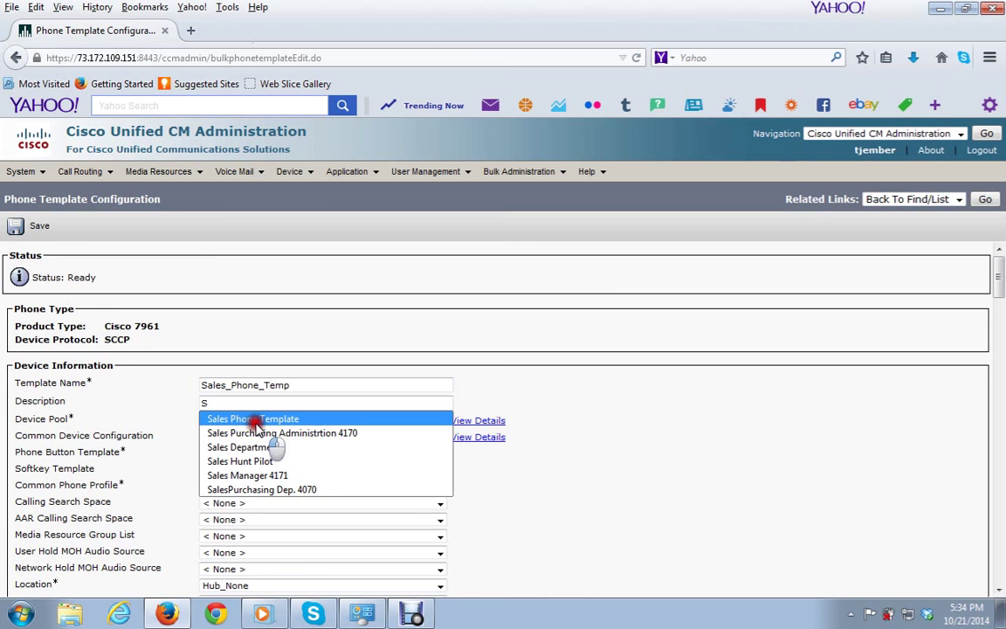
left_click(256, 421)
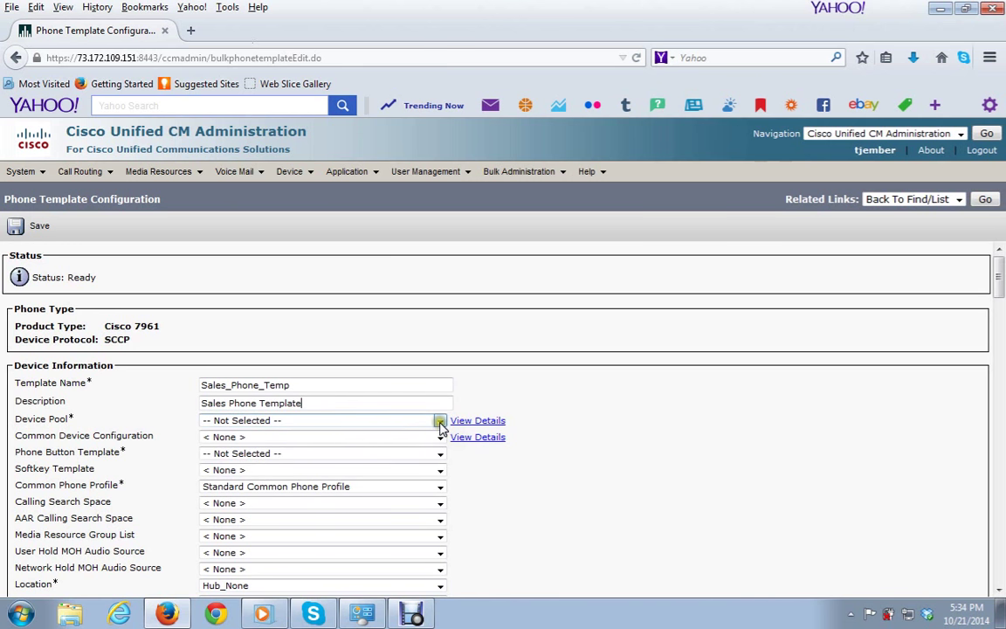
Set the template's device pool to New York HQ and its common device configuration to Managers
left_click(441, 422)
left_click(232, 464)
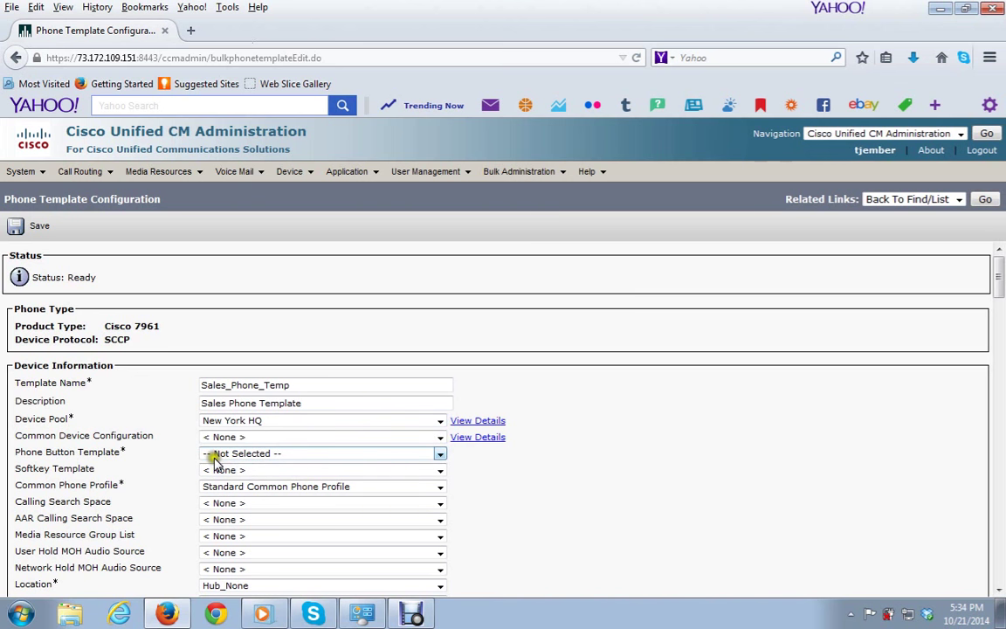
left_click(441, 436)
left_click(227, 410)
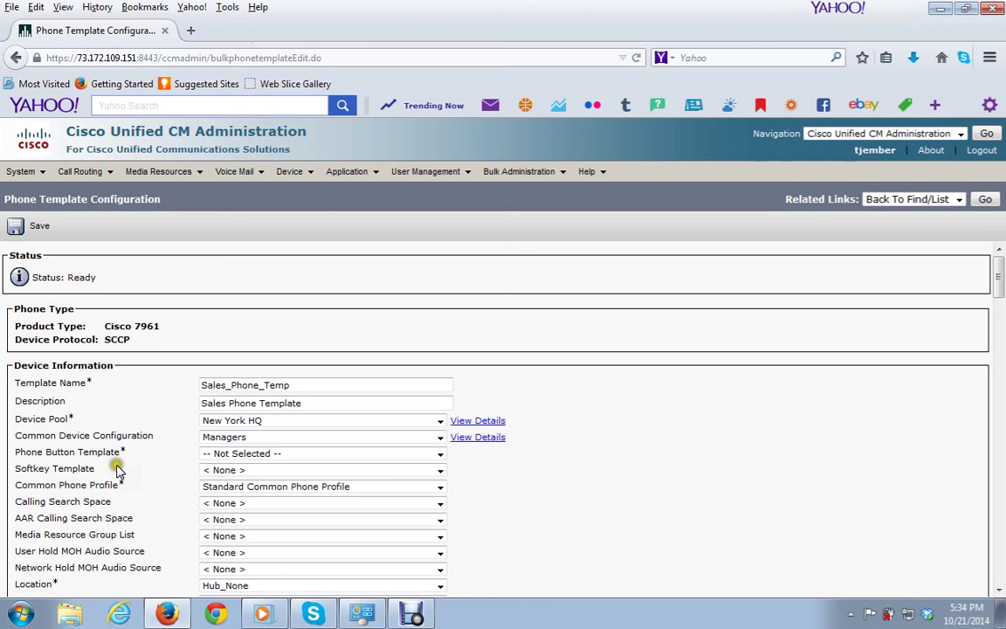
Set the phone button template to Standard 7961 SCCP and the softkey template to Standard Feature
left_click(319, 455)
left_click(322, 476)
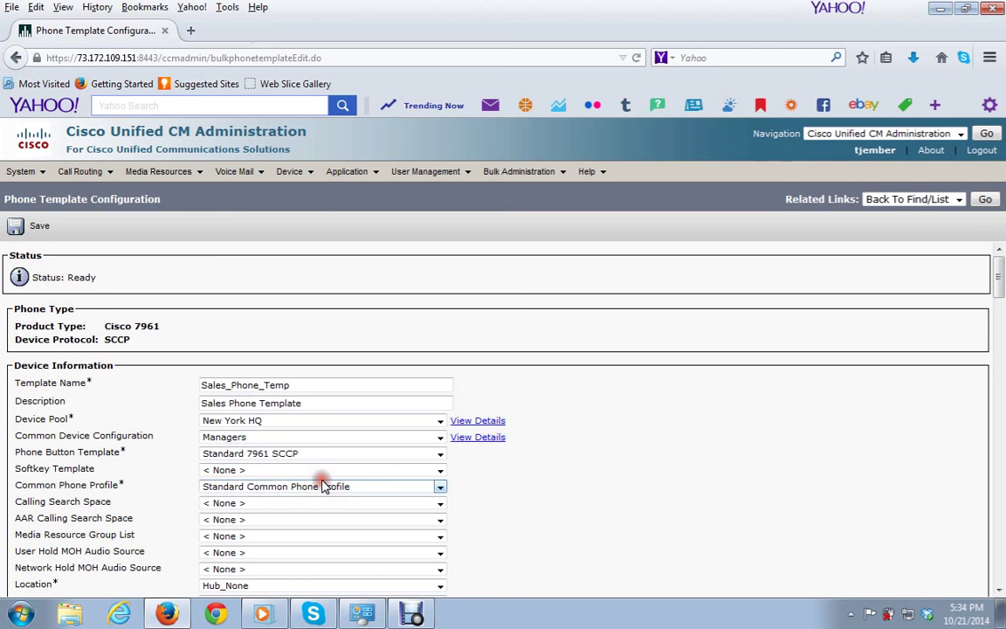
left_click(323, 471)
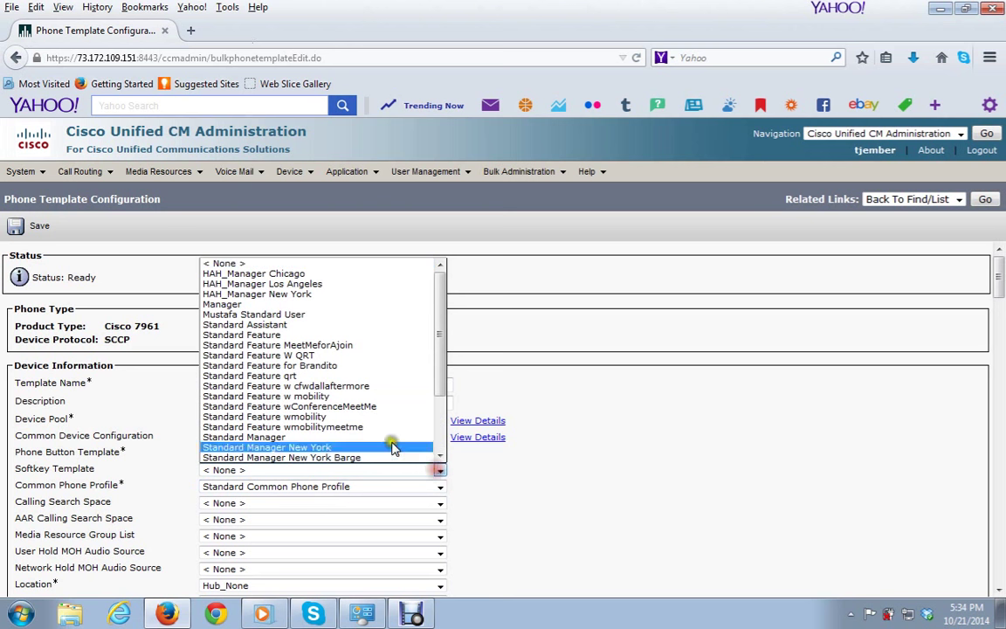
left_click(368, 337)
Review the remaining device information settings and check which Location options are available for the template
left_click(998, 591)
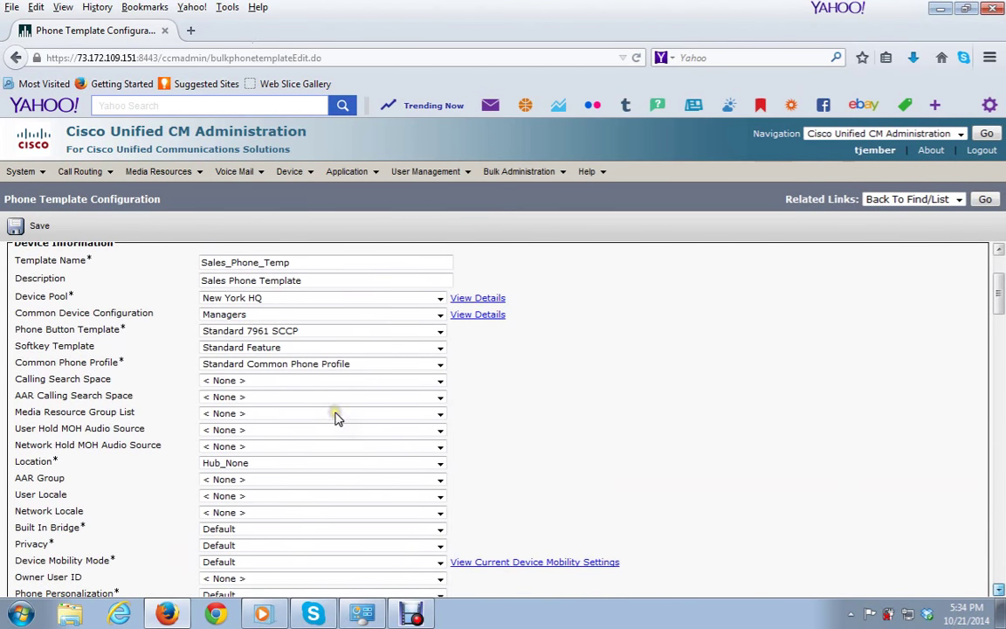
scroll(272, 373, "down", 1)
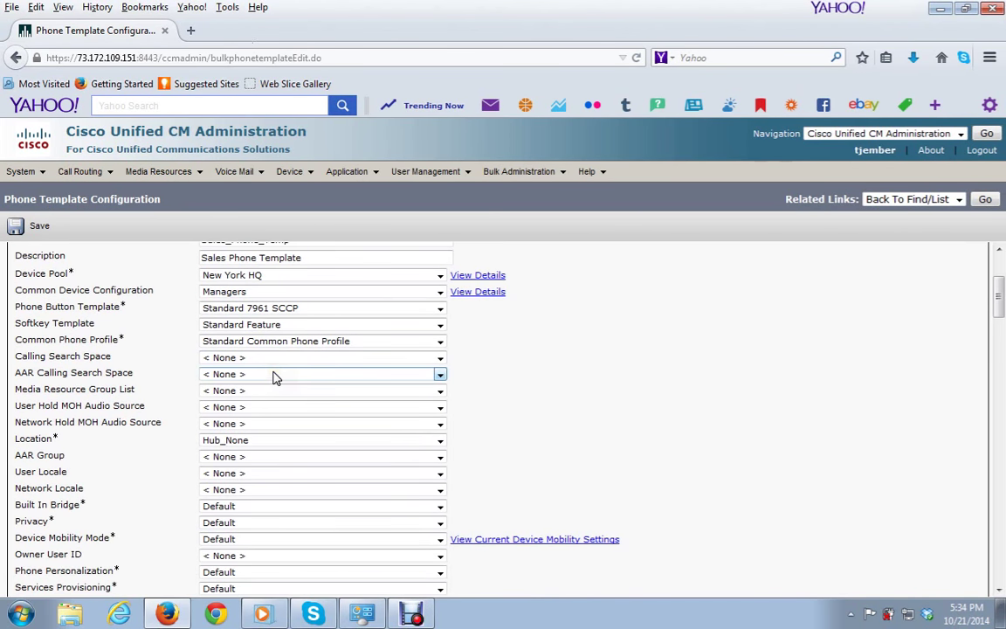
left_click(263, 365)
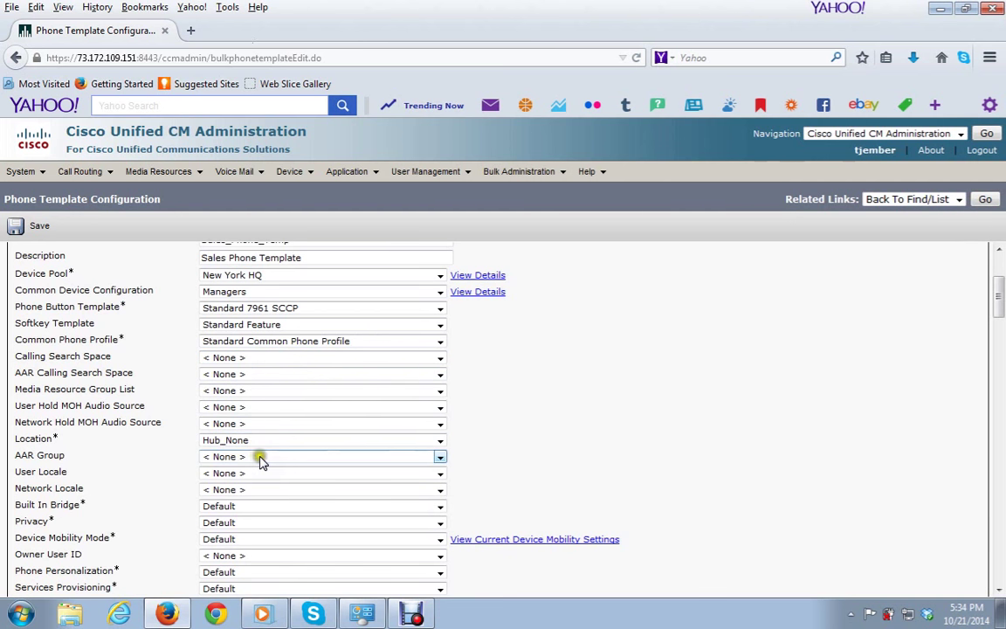
left_click(440, 444)
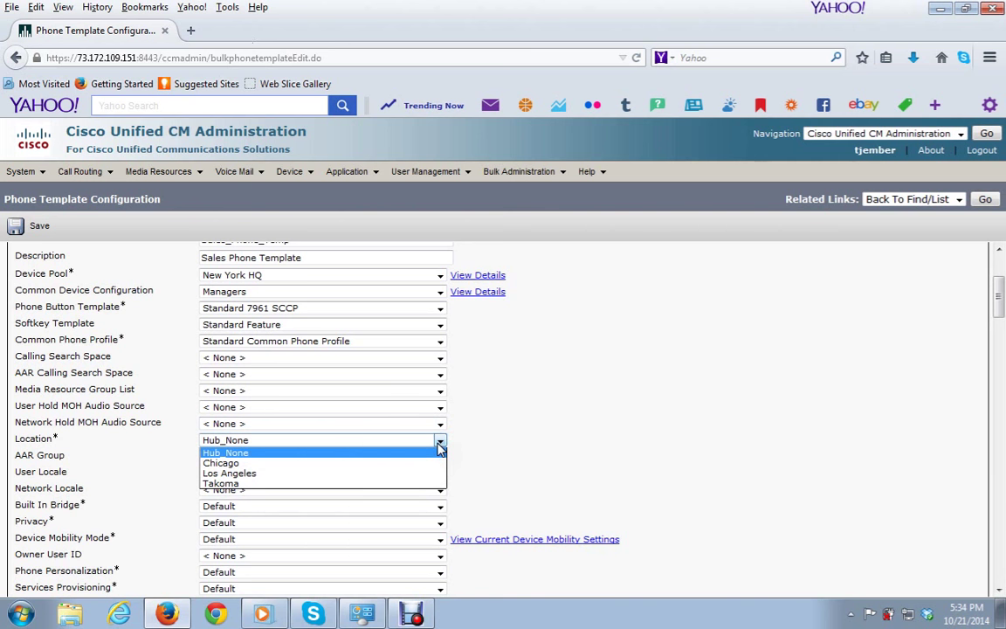
left_click(438, 444)
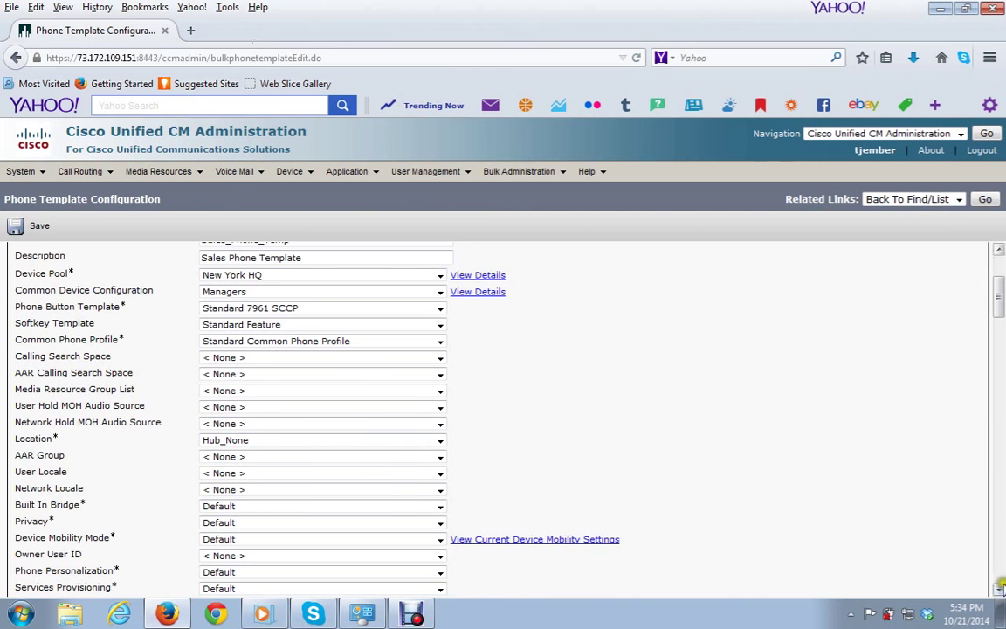
Set the template's device security profile to Cisco 7961 - Standard SCCP Non-Secure Profile and save the phone template
left_click_drag(1000, 592, 1000, 592)
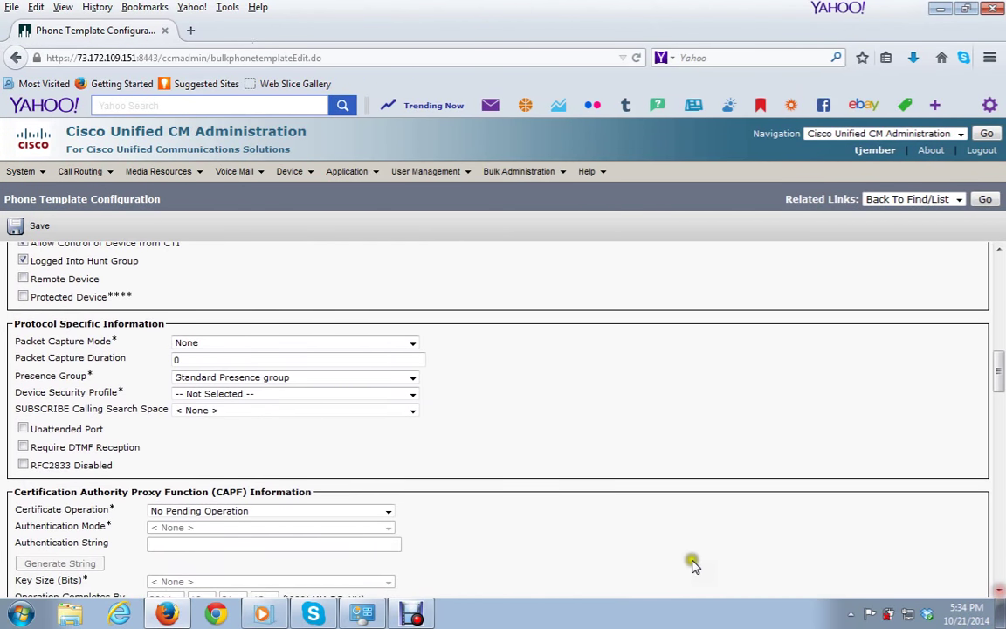
left_click(411, 398)
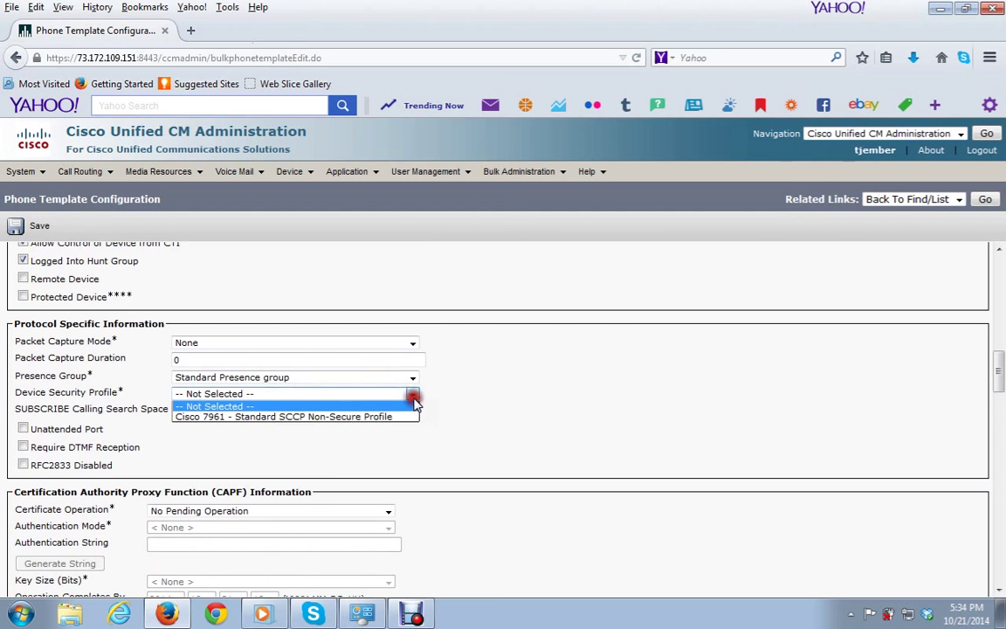
left_click(373, 419)
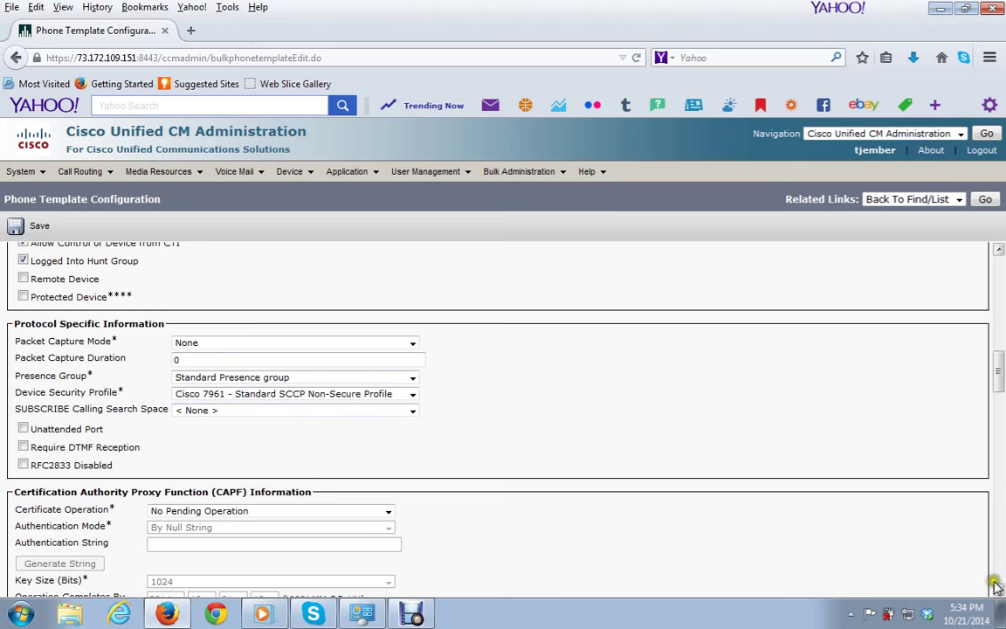
left_click_drag(999, 589, 998, 589)
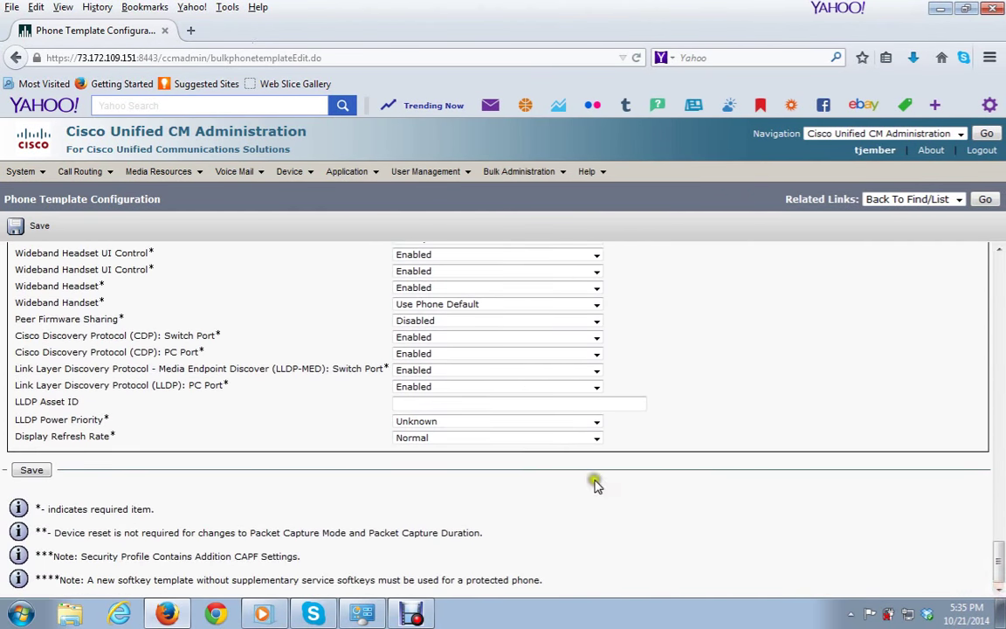
left_click(31, 472)
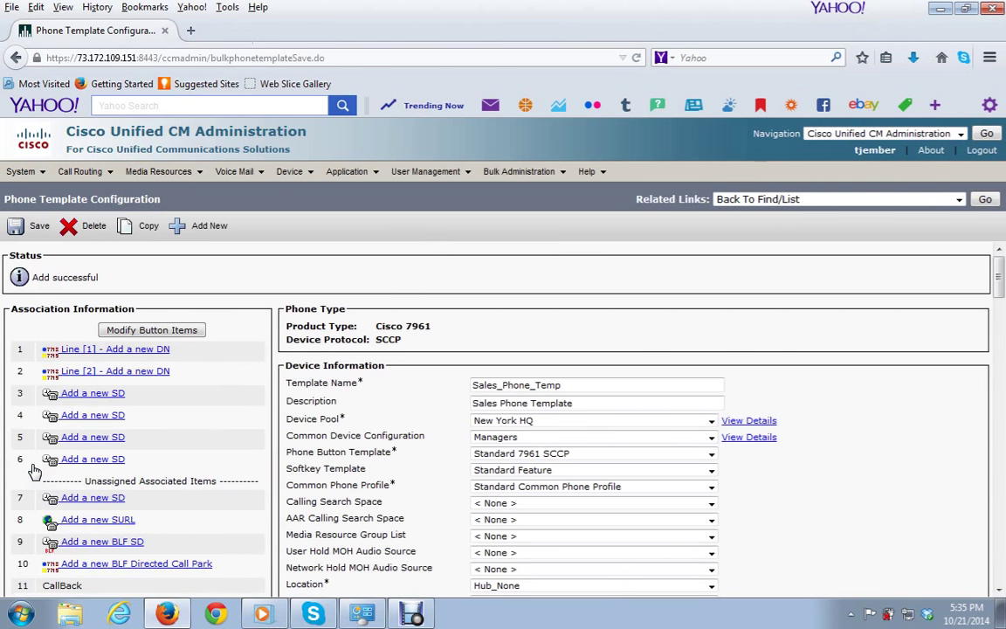
Add a directory number line template named Line1 to the phone template's first line and save it
left_click(519, 173)
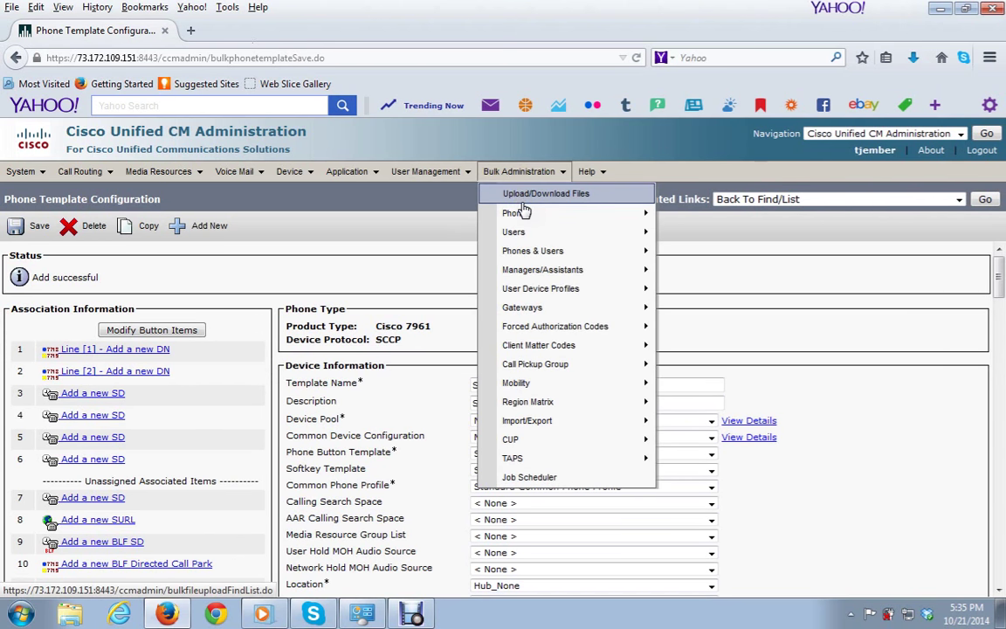
left_click(145, 351)
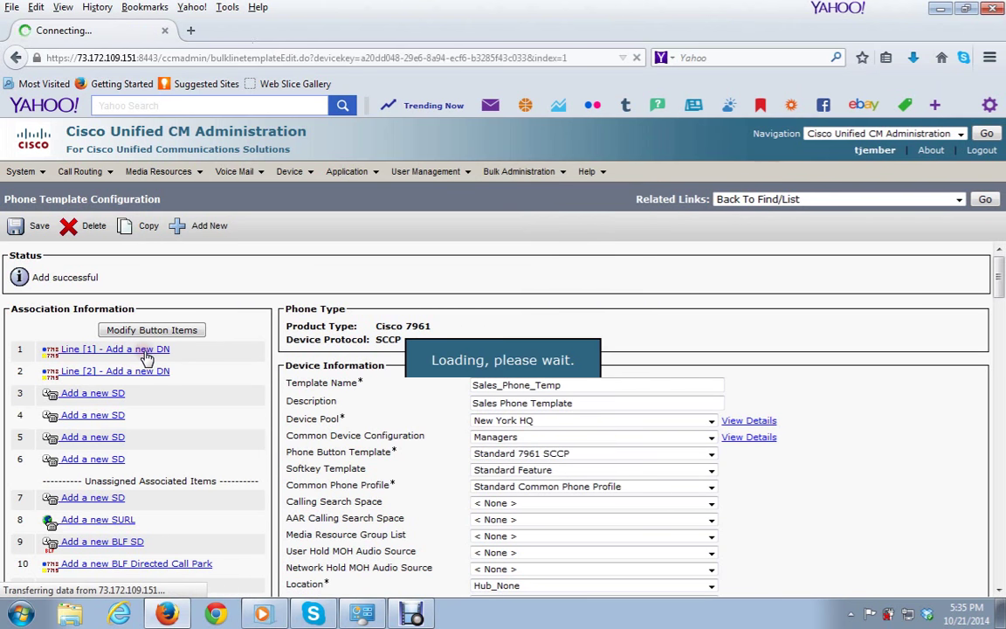
left_click(136, 323)
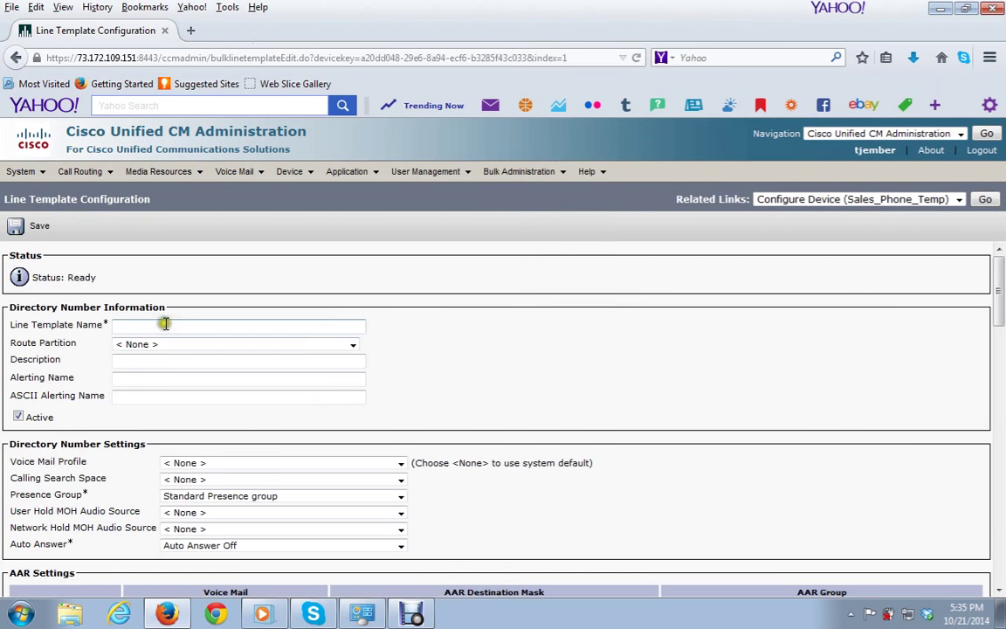
left_click(139, 325)
type("L")
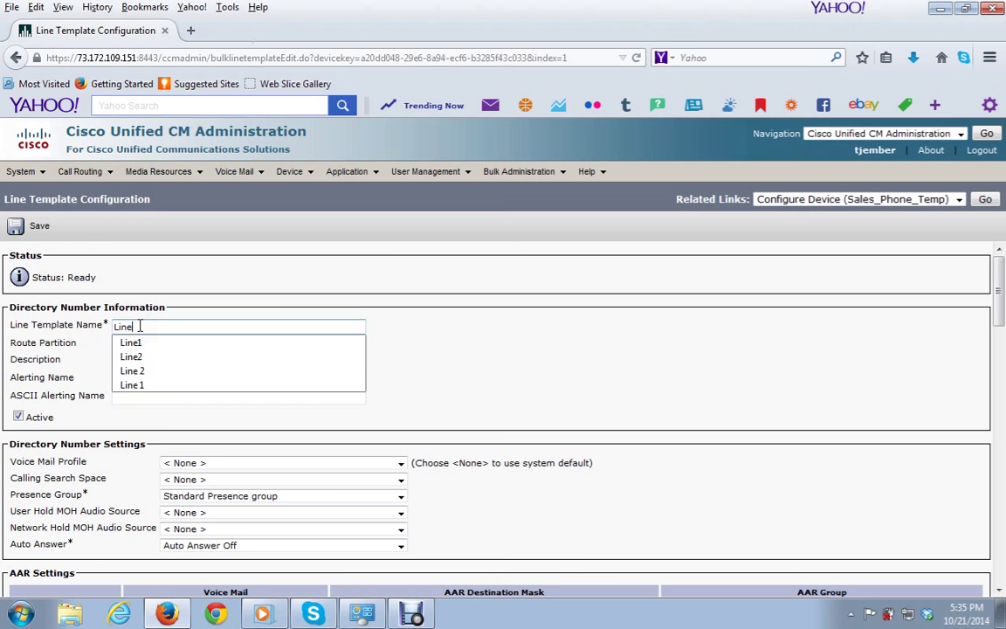
type("ine")
left_click(130, 343)
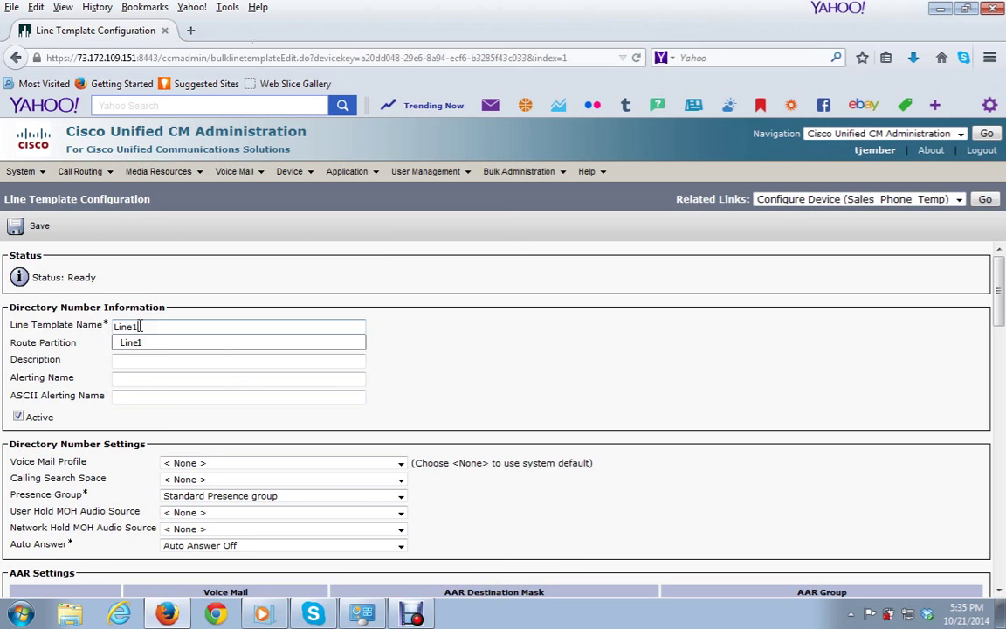
left_click(467, 340)
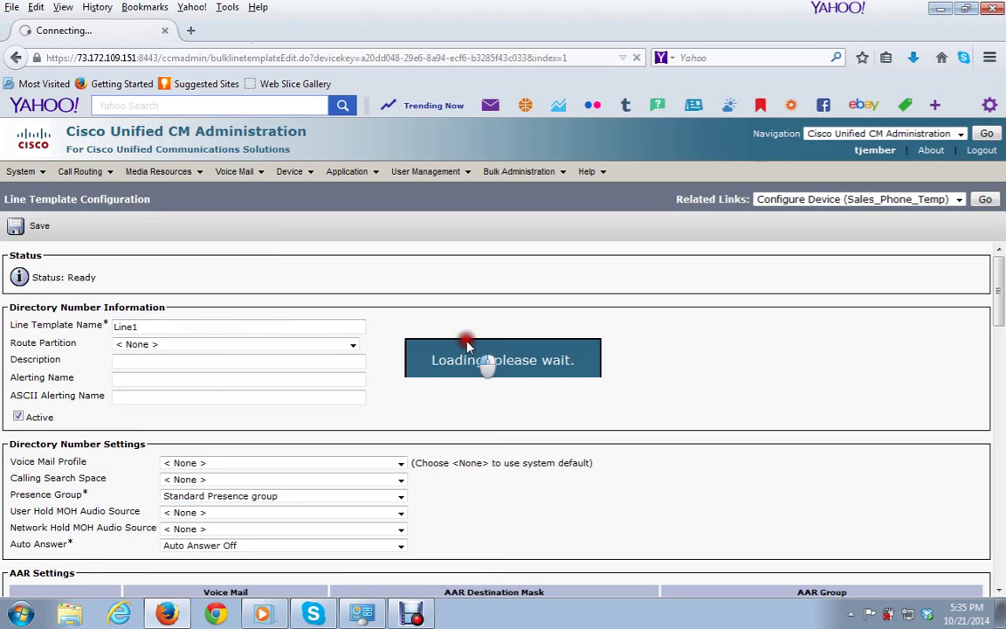
left_click(38, 226)
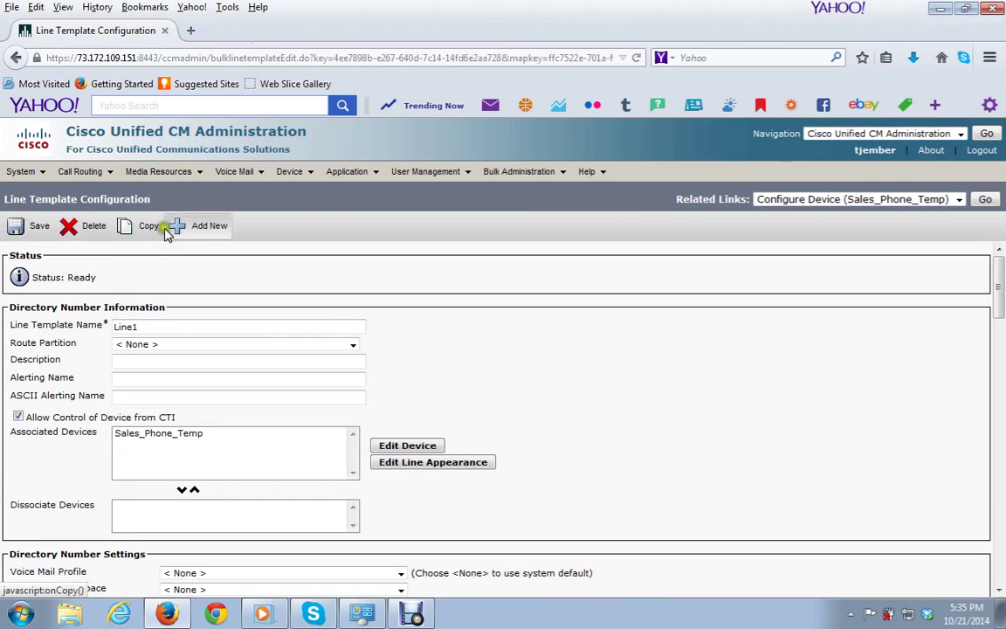
Add and save a line template named Line2 on the second line of Sales_Phone_Temp, and return to the phone template
left_click(985, 200)
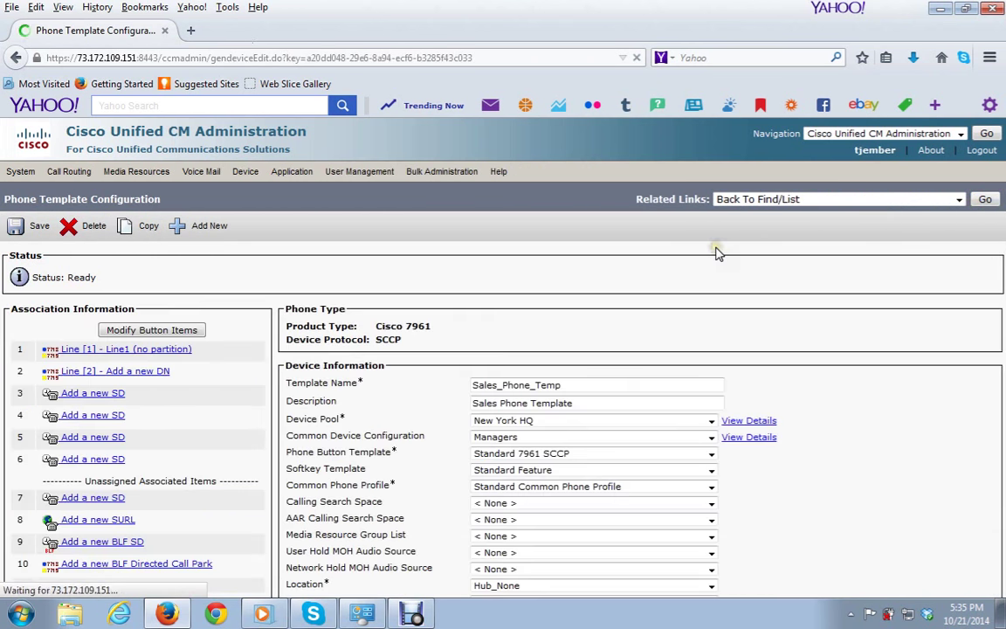
left_click(112, 371)
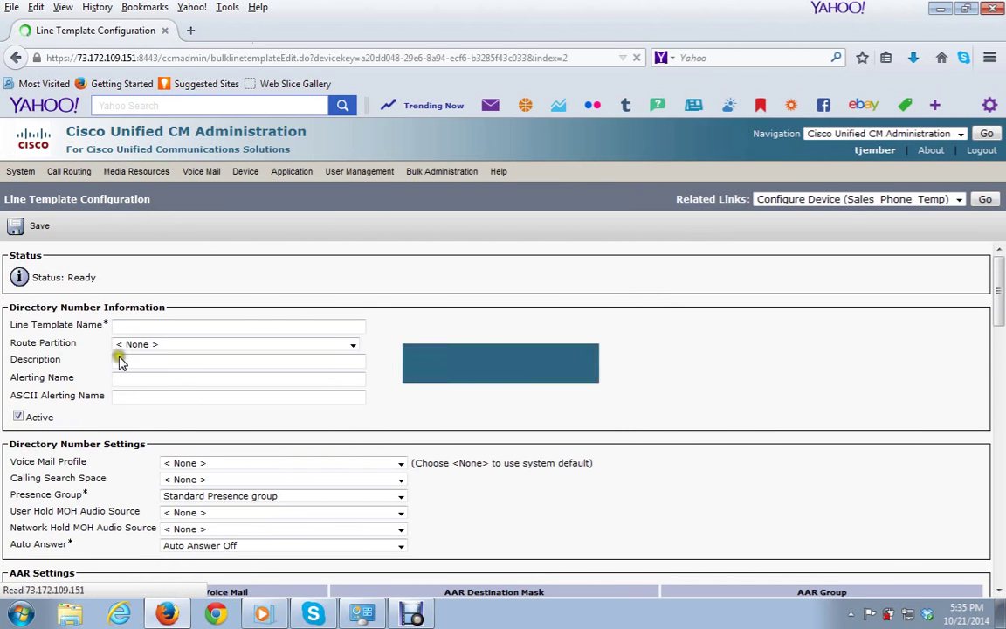
left_click(127, 325)
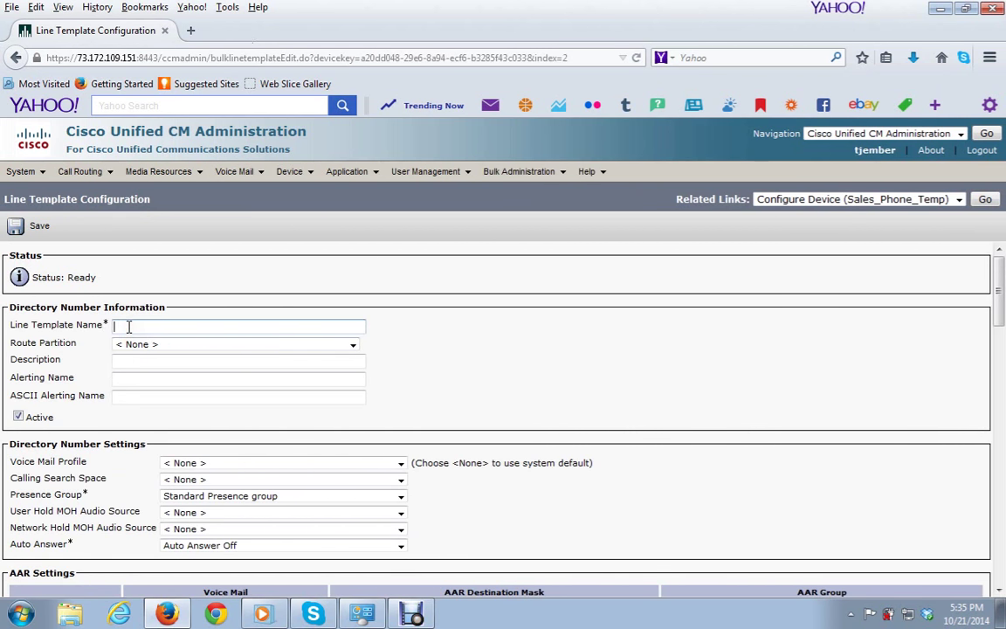
type("Line")
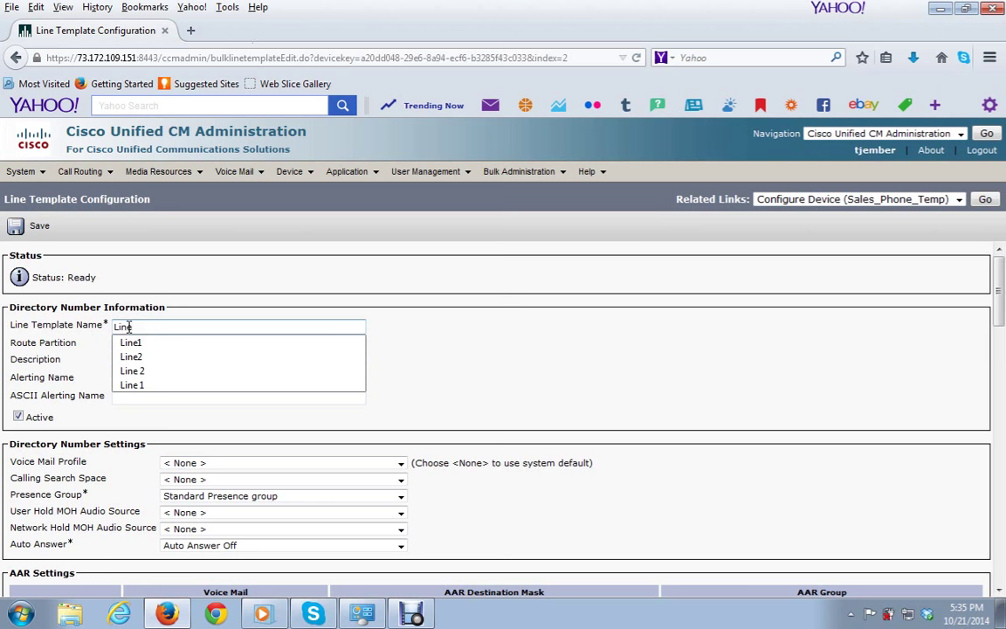
type("2")
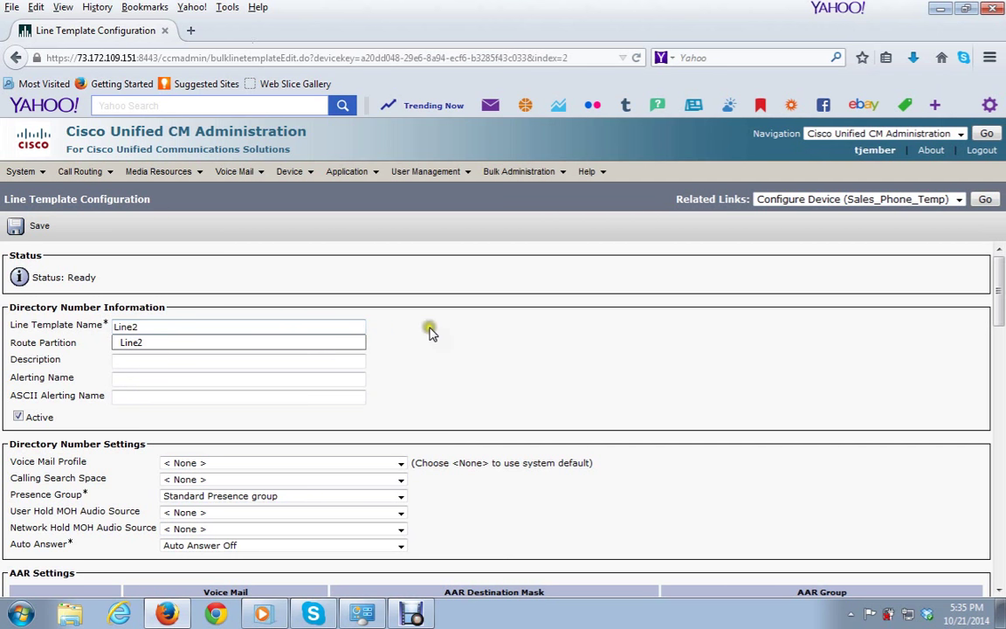
left_click(463, 330)
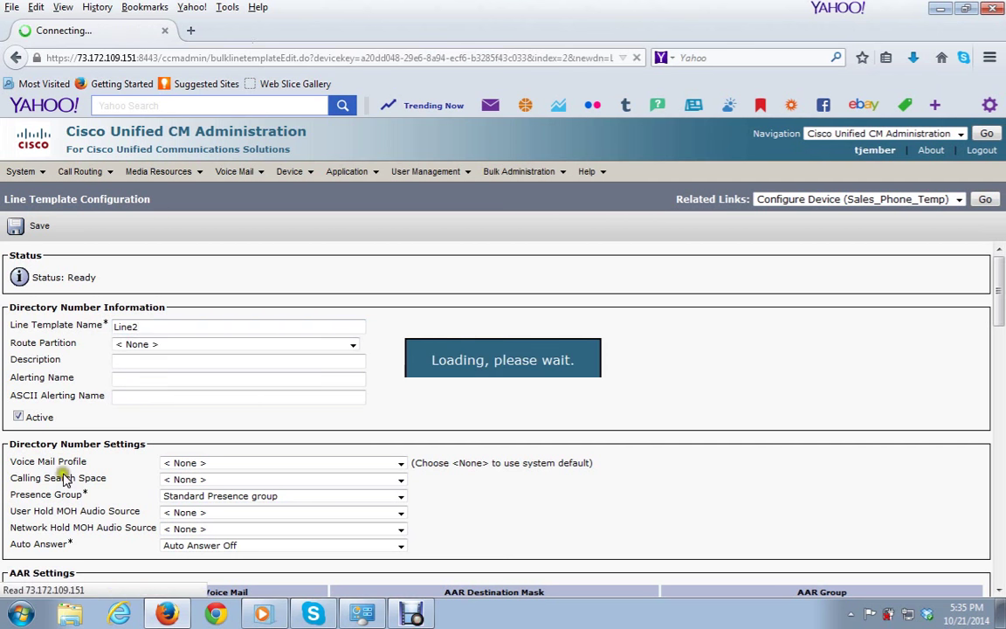
left_click(27, 232)
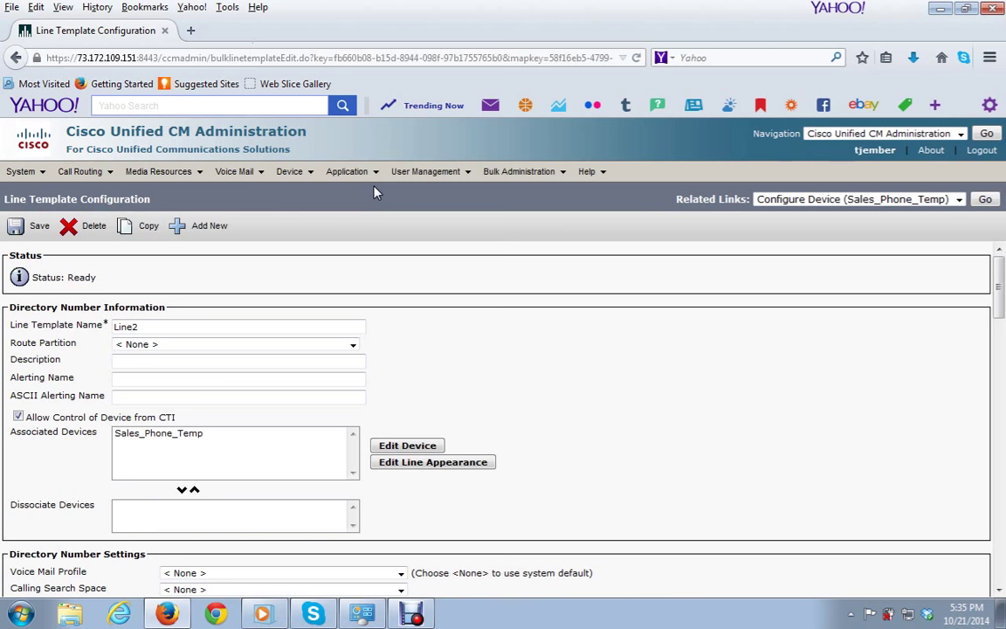
left_click(985, 199)
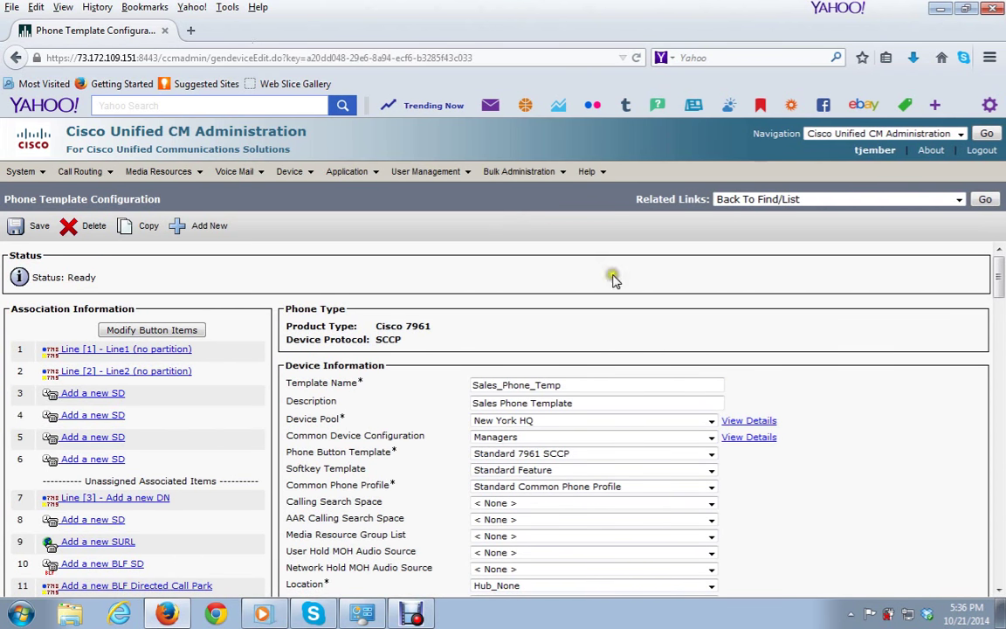
Open the bulk administration page for validating phones
left_click_drag(1001, 278, 968, 171)
left_click(509, 171)
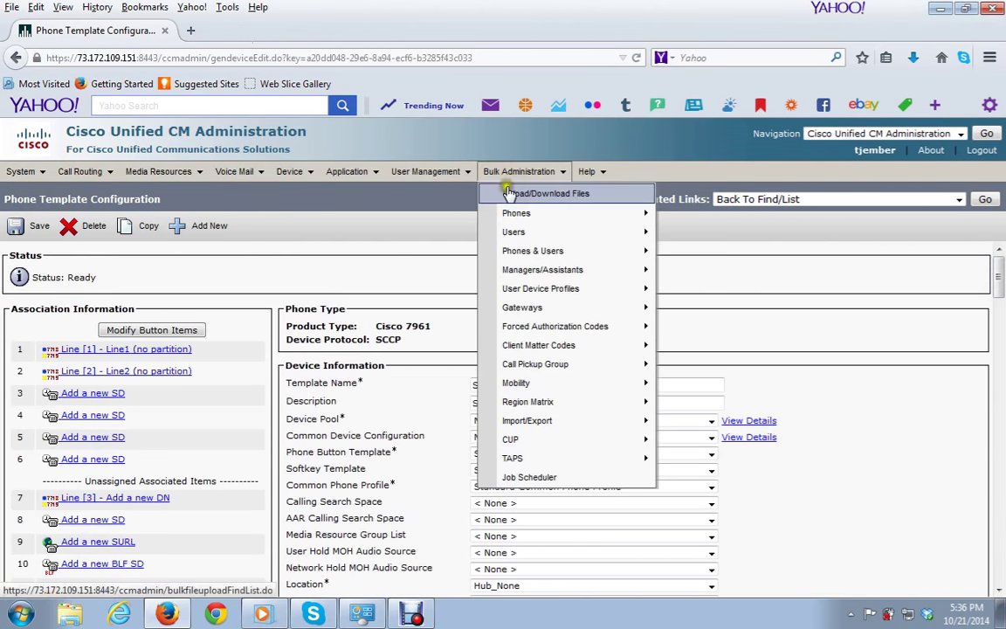
mouse_move(516, 218)
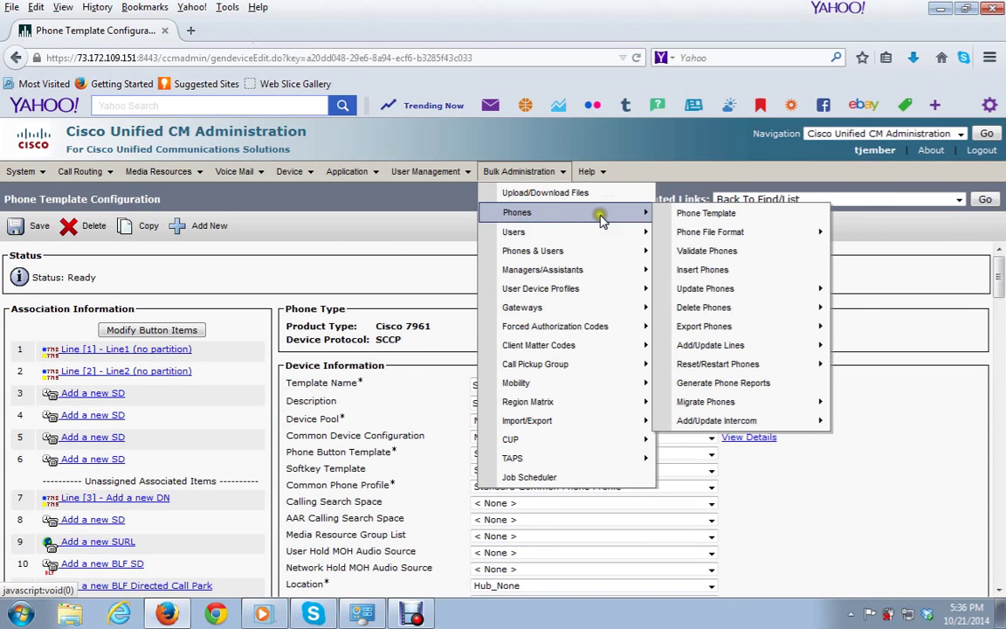
left_click(700, 256)
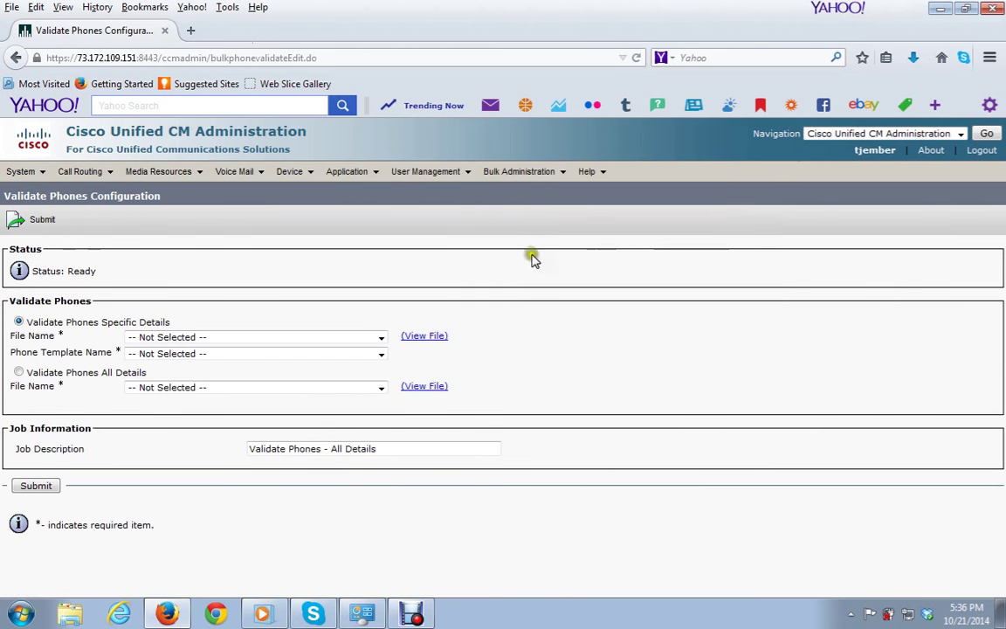
mouse_move(445, 172)
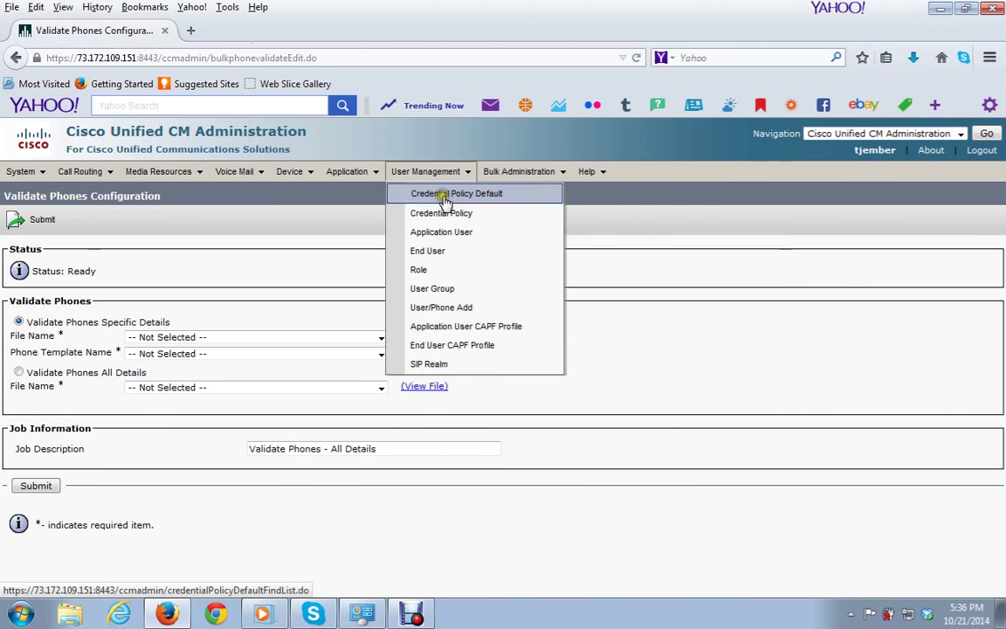
mouse_move(504, 175)
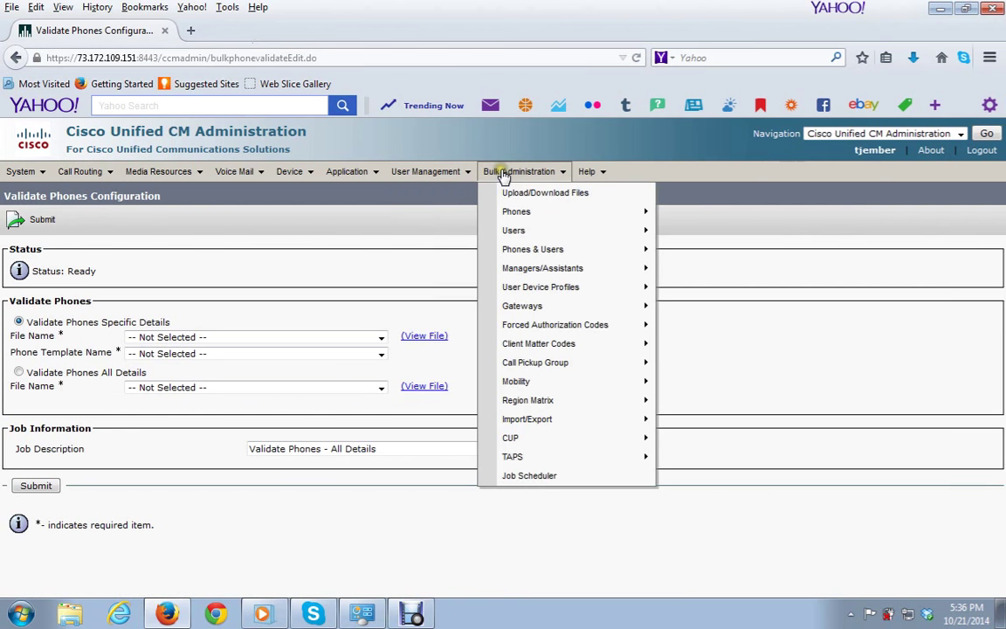
left_click(707, 420)
left_click(995, 456)
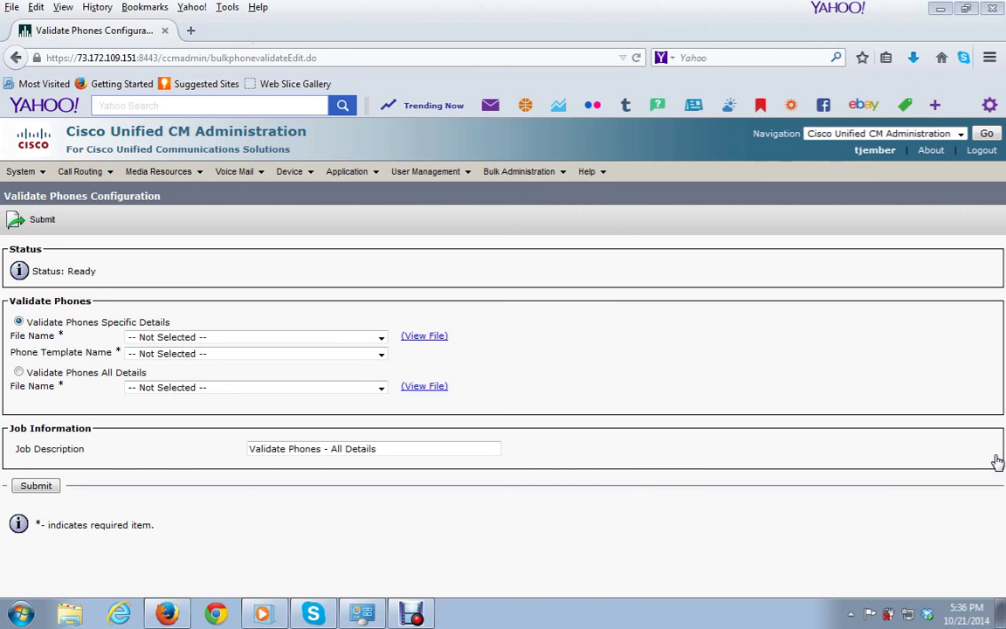
Submit a specific-details phone validation job using the file SalesPhone.txt and the phone template Sales_Phone_Temp
left_click(381, 338)
left_click(305, 360)
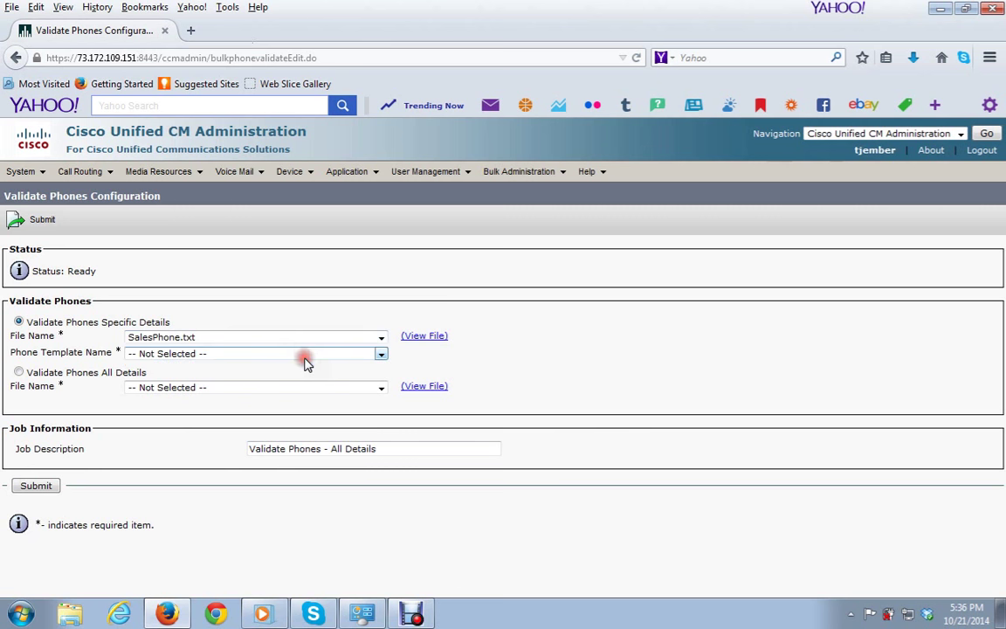
left_click(381, 354)
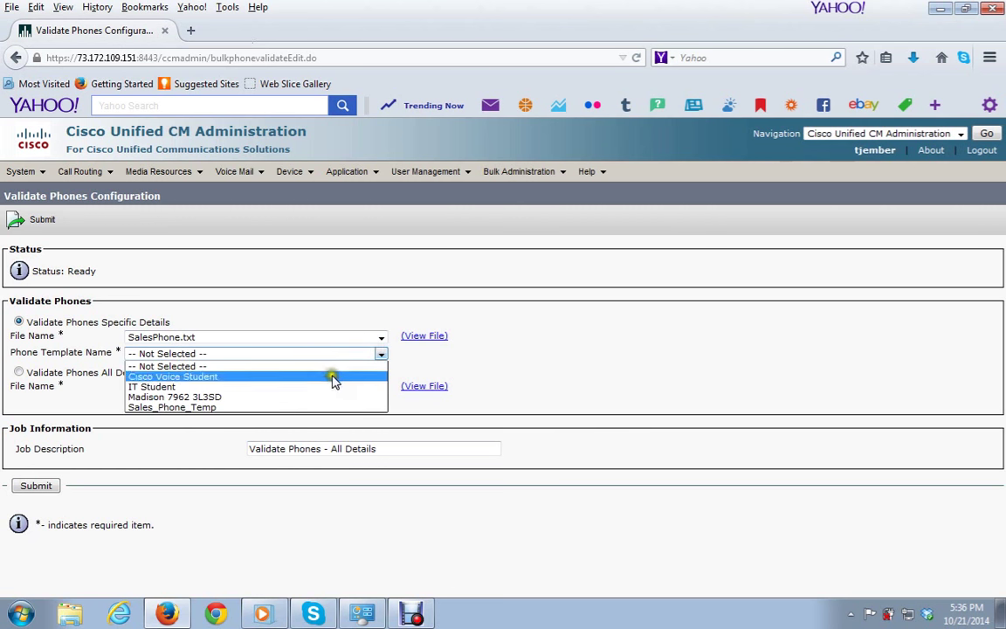
left_click(294, 411)
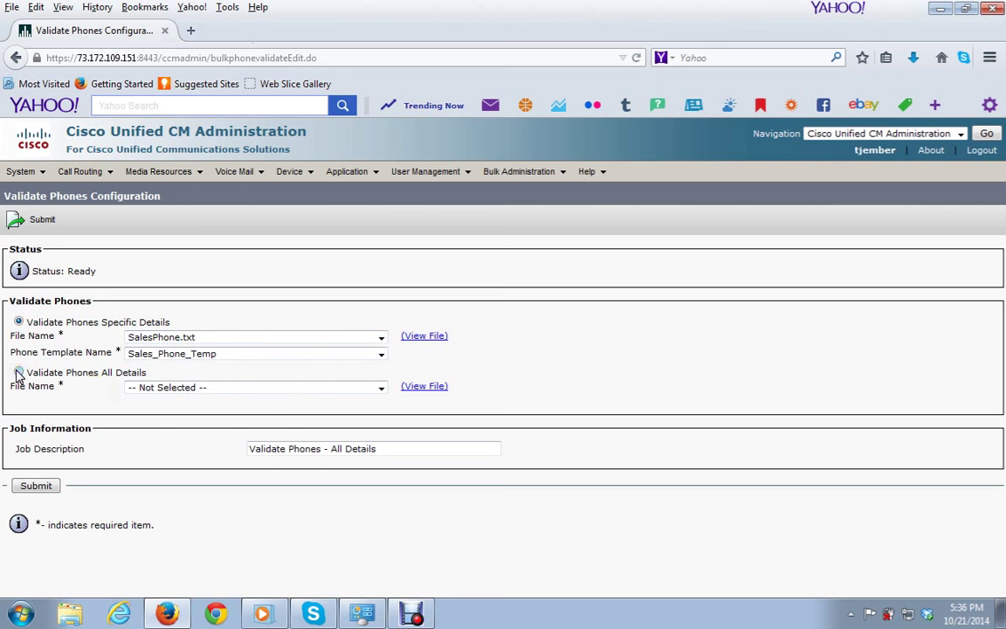
left_click(39, 485)
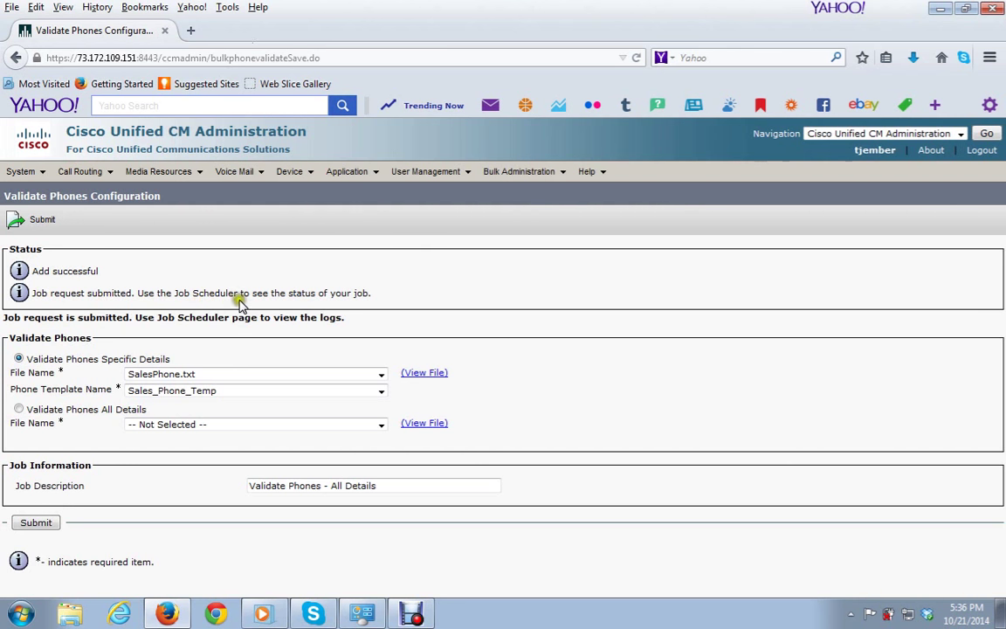
Open the newest Validate Phones job in the Job Scheduler and examine its results and log file for errors
left_click(531, 177)
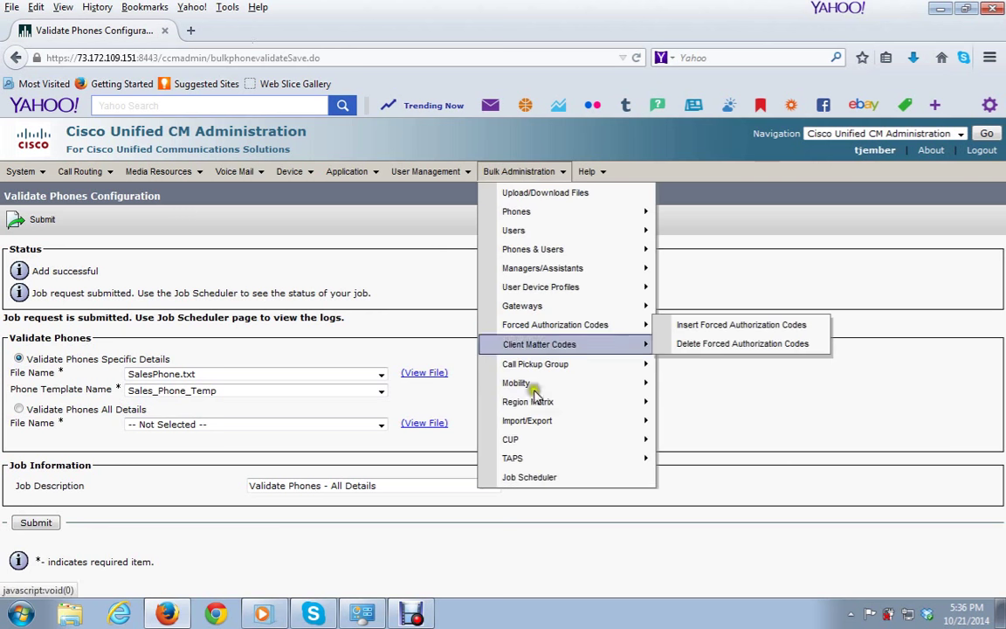
left_click(548, 478)
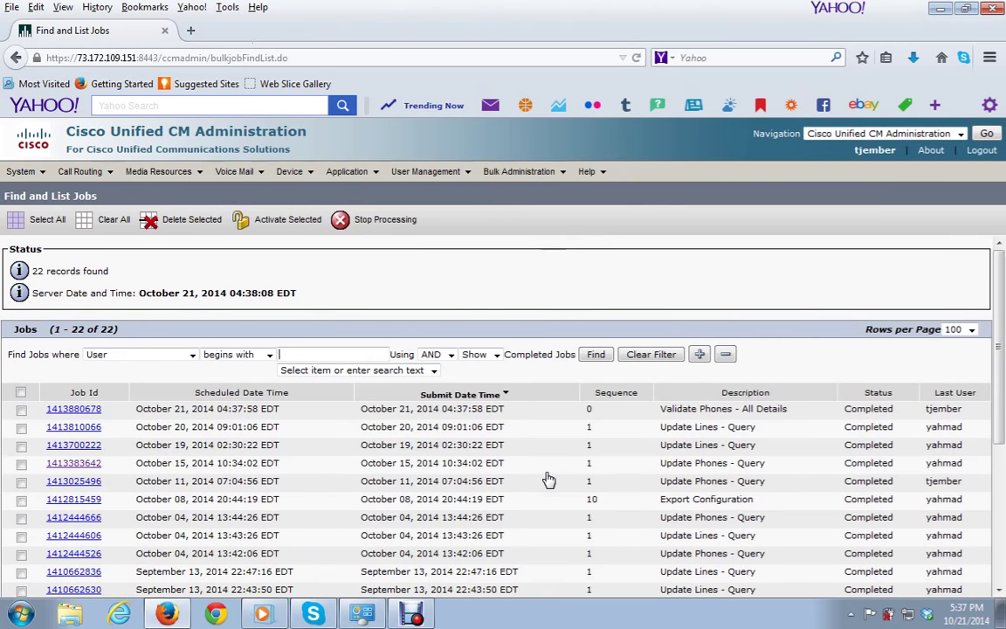
left_click(95, 408)
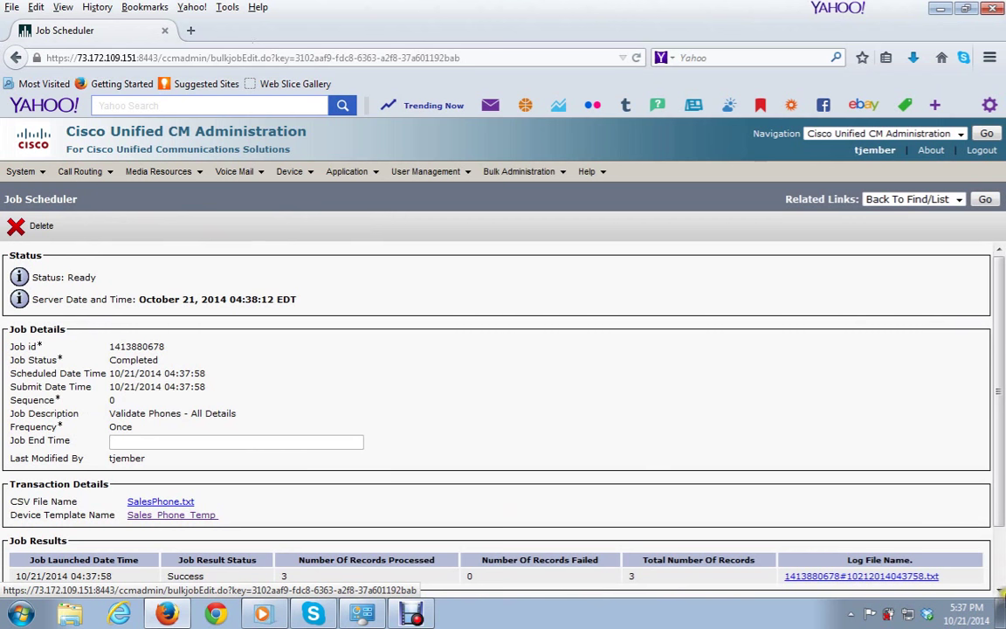
left_click(1000, 591)
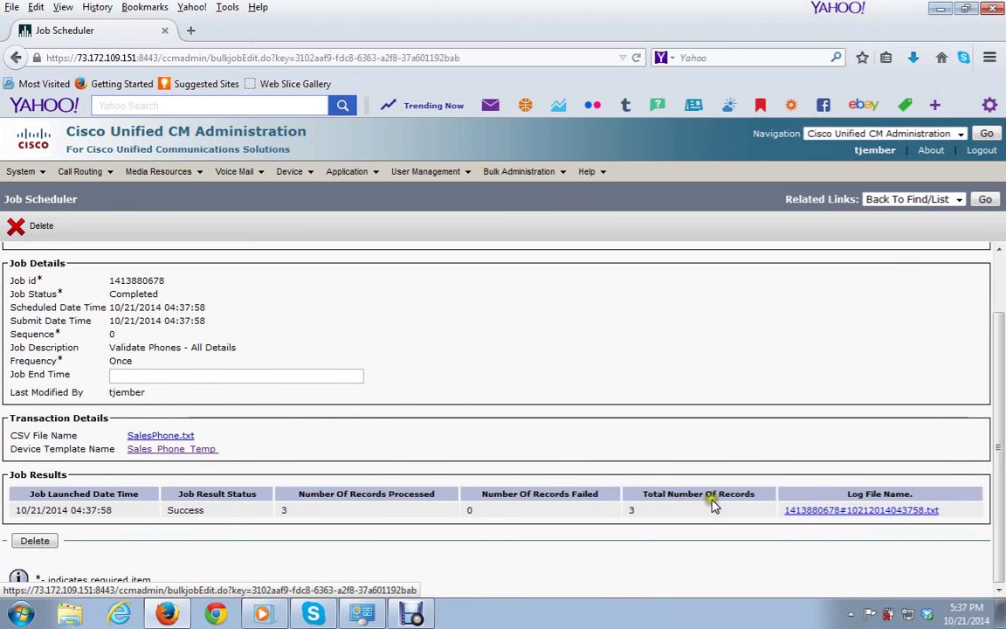
left_click(870, 516)
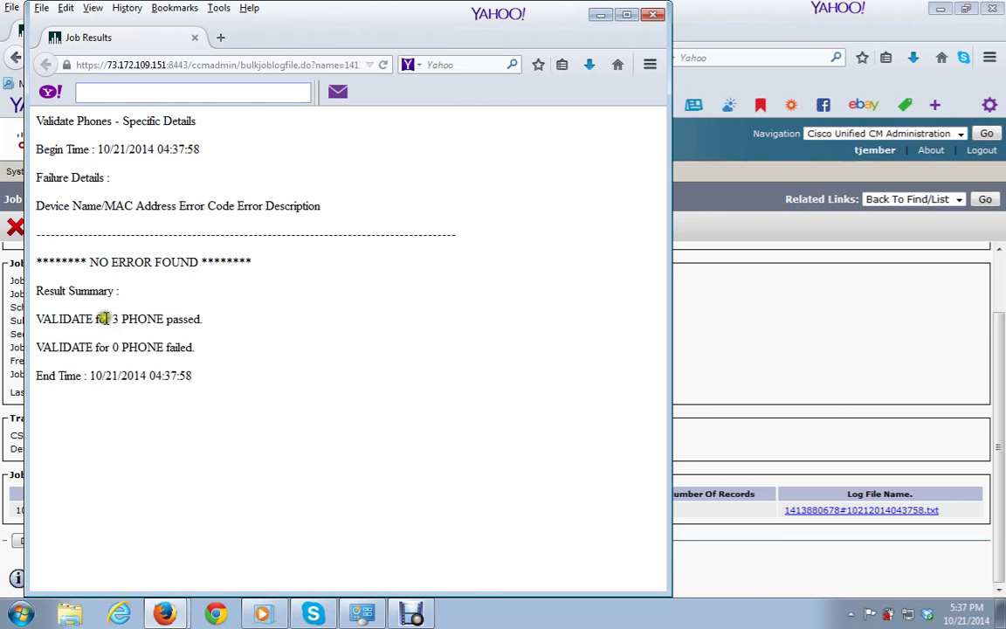
Check the passed and failed phone counts in the validation job's log and close the log window
left_click_drag(106, 319, 154, 316)
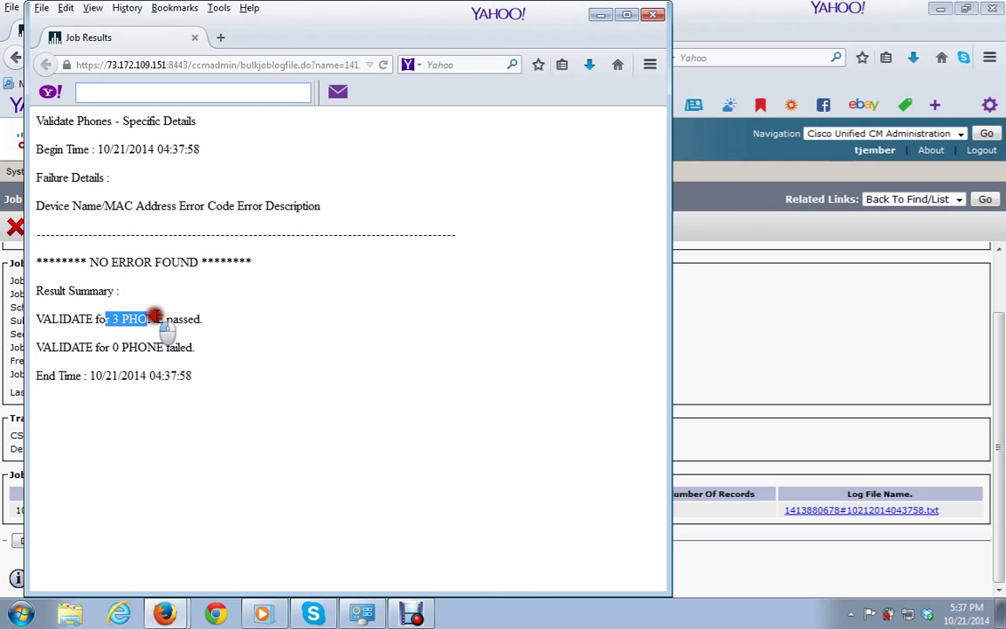
left_click_drag(111, 347, 207, 348)
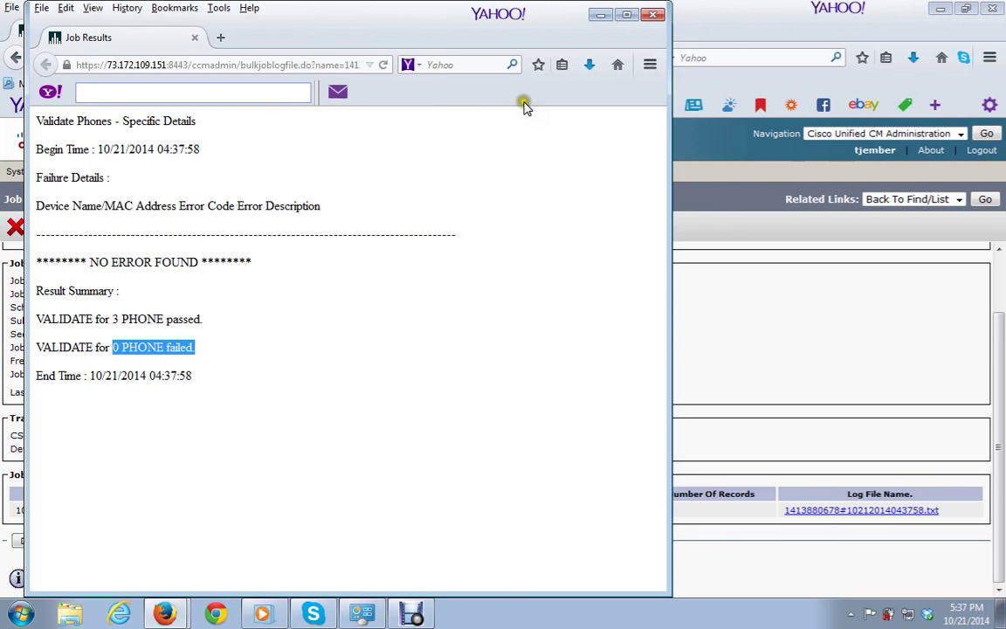
key("ctrl+w")
Set up a specific-details bulk phone insertion with the file SalesPhone.txt, the phone template Sales_Phone_Temp and dummy MAC address creation enabled
mouse_move(437, 173)
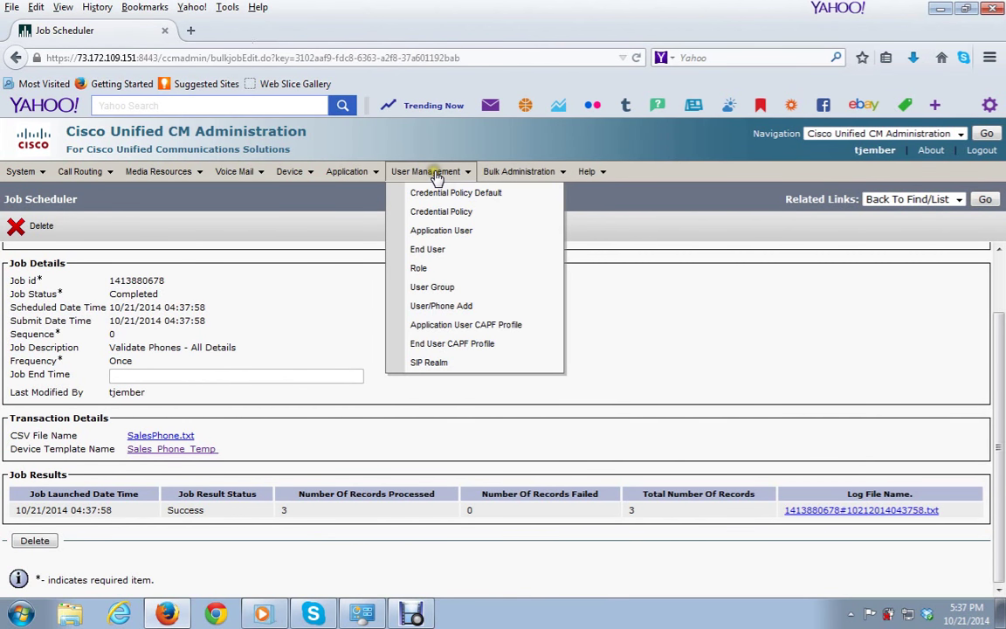
mouse_move(519, 172)
mouse_move(524, 212)
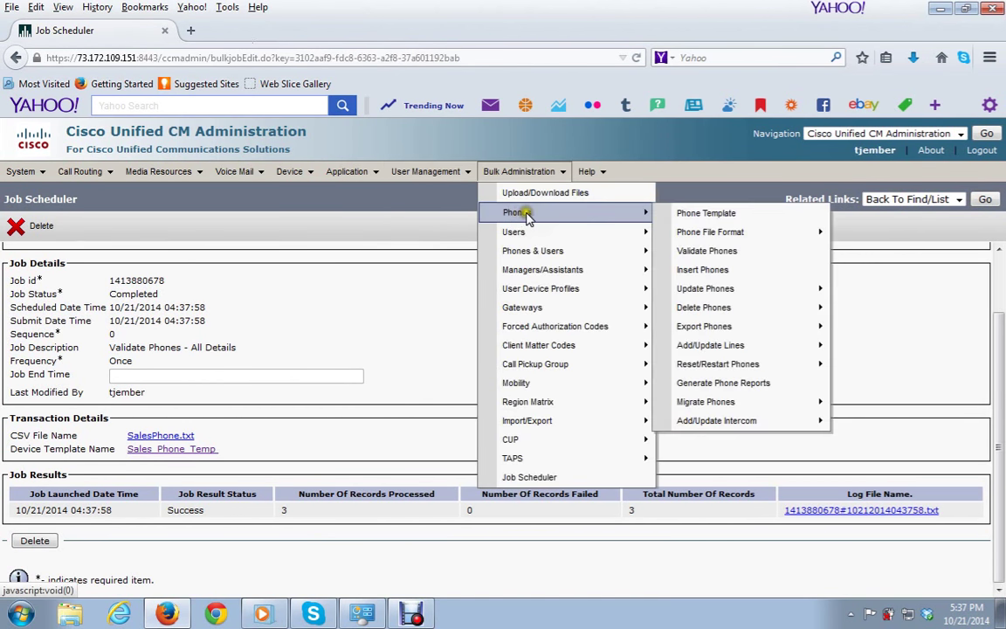
left_click(681, 280)
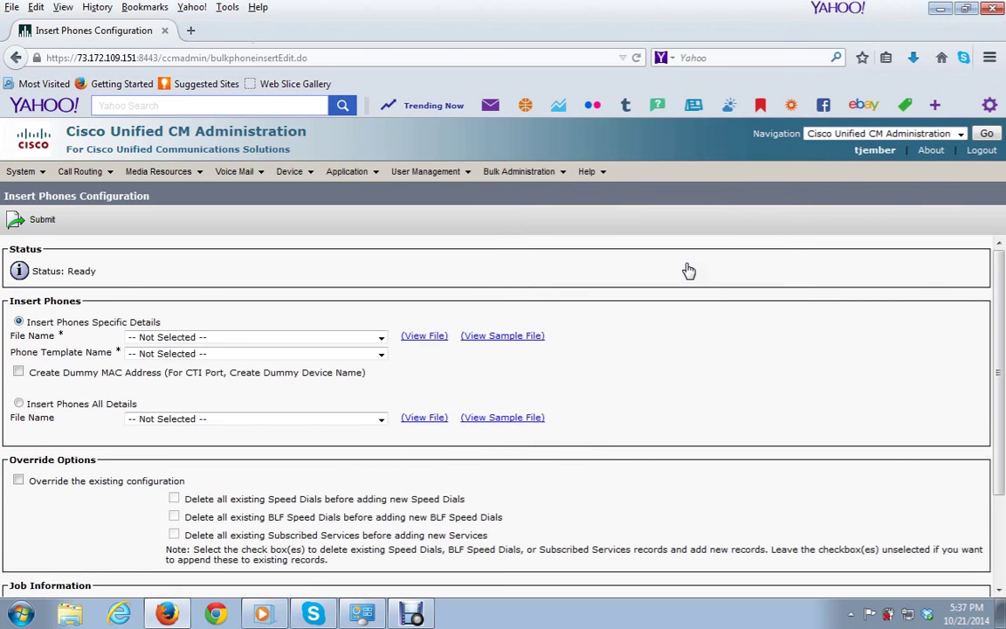
left_click(382, 338)
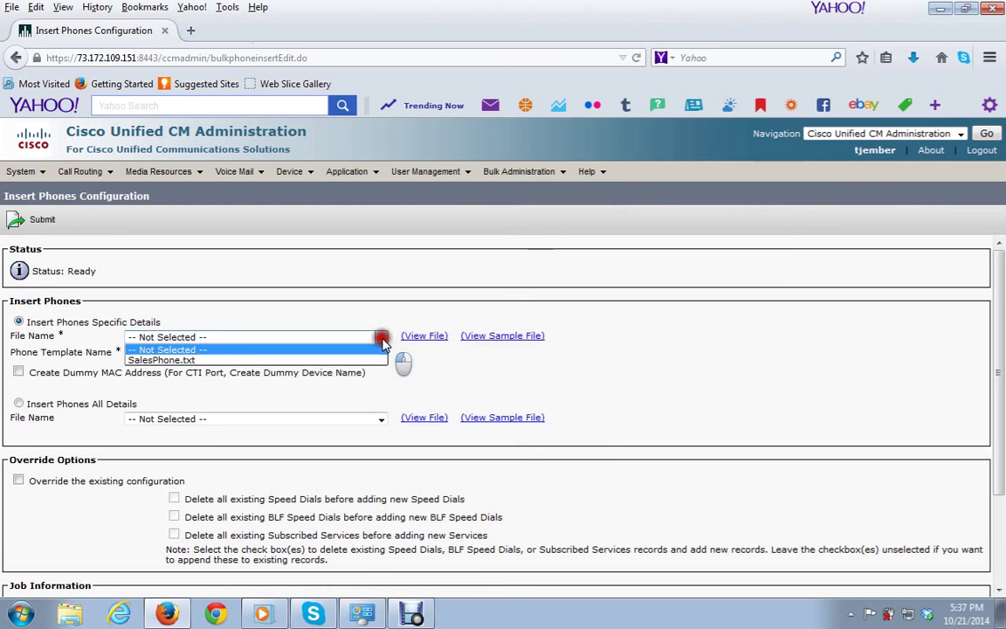
left_click(339, 359)
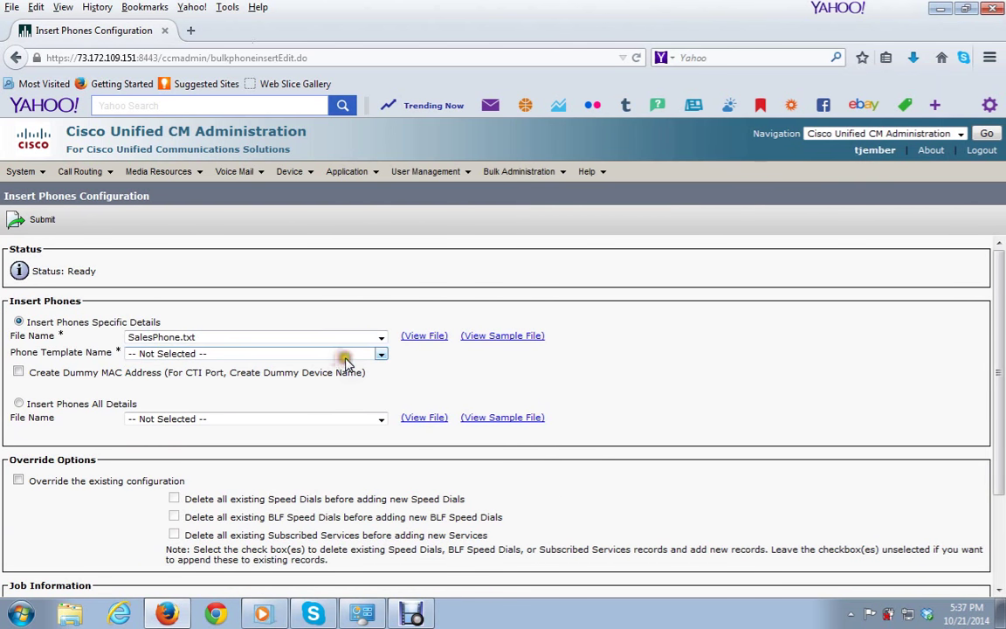
left_click(382, 356)
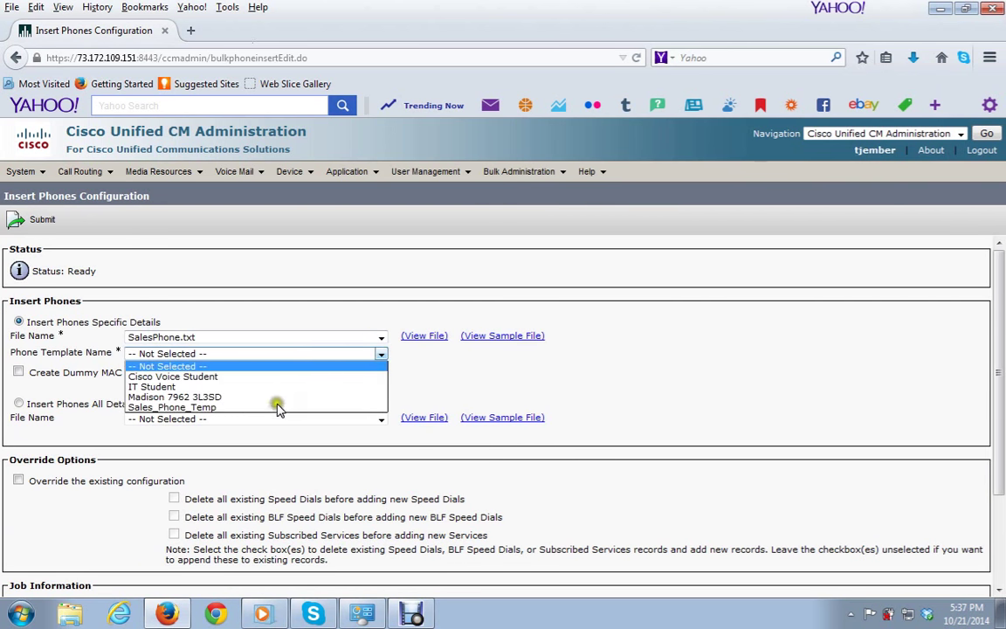
left_click(201, 408)
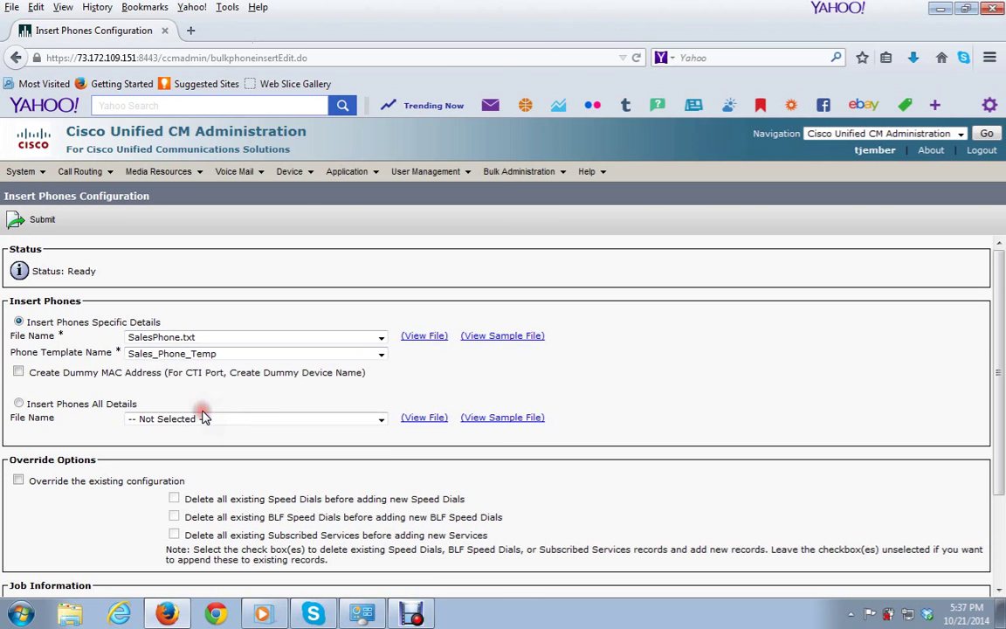
left_click(19, 373)
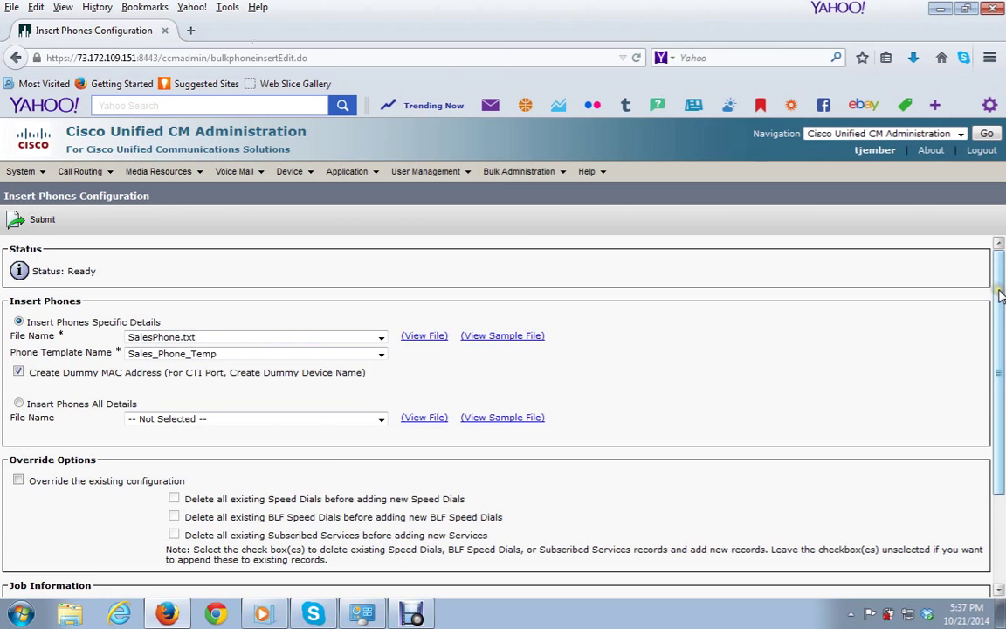
Set the Insert Phones job to run immediately and submit it
left_click_drag(1001, 295, 995, 460)
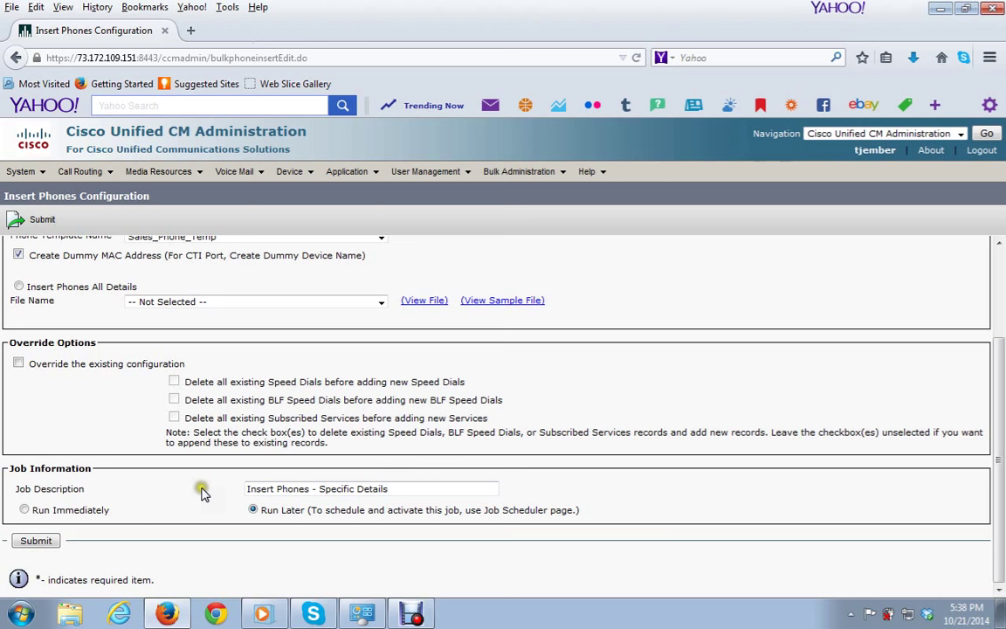
left_click(24, 510)
left_click(37, 540)
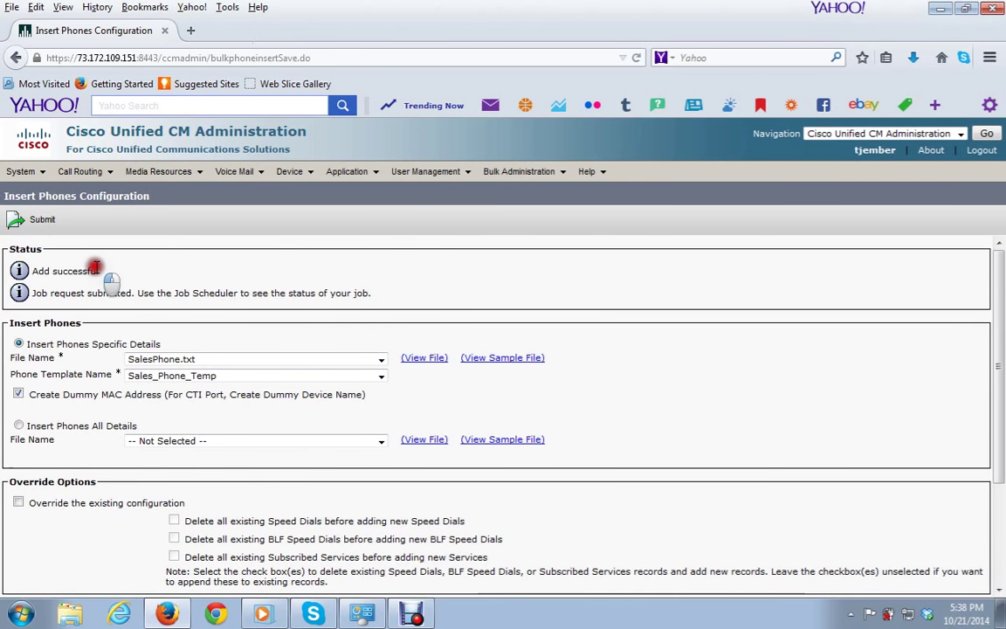
Open the newest Insert Phones job in the Job Scheduler and examine its log file for errors and the passed and failed counts
left_click(524, 171)
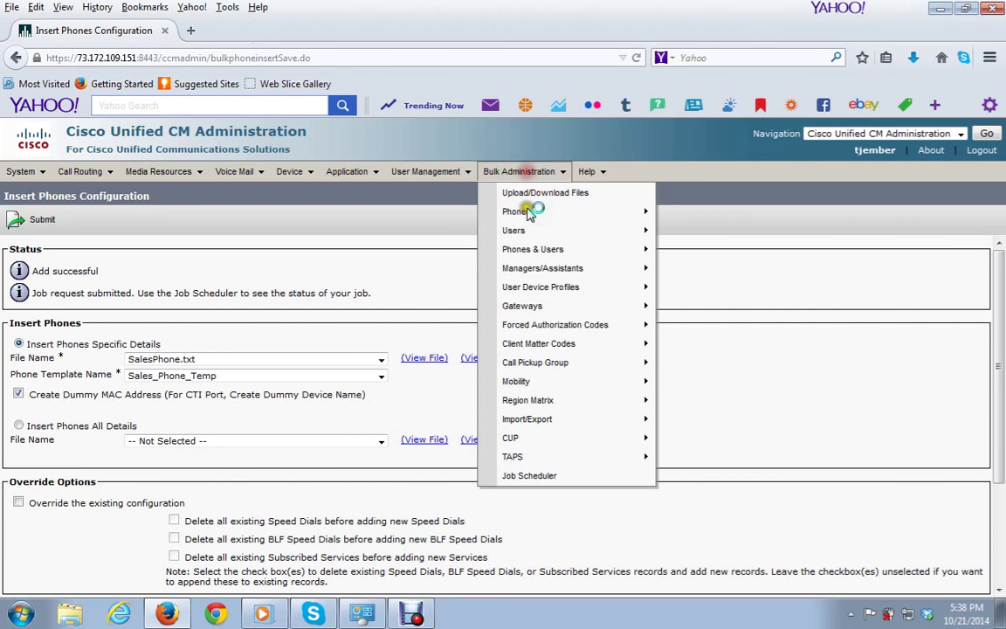
left_click(529, 476)
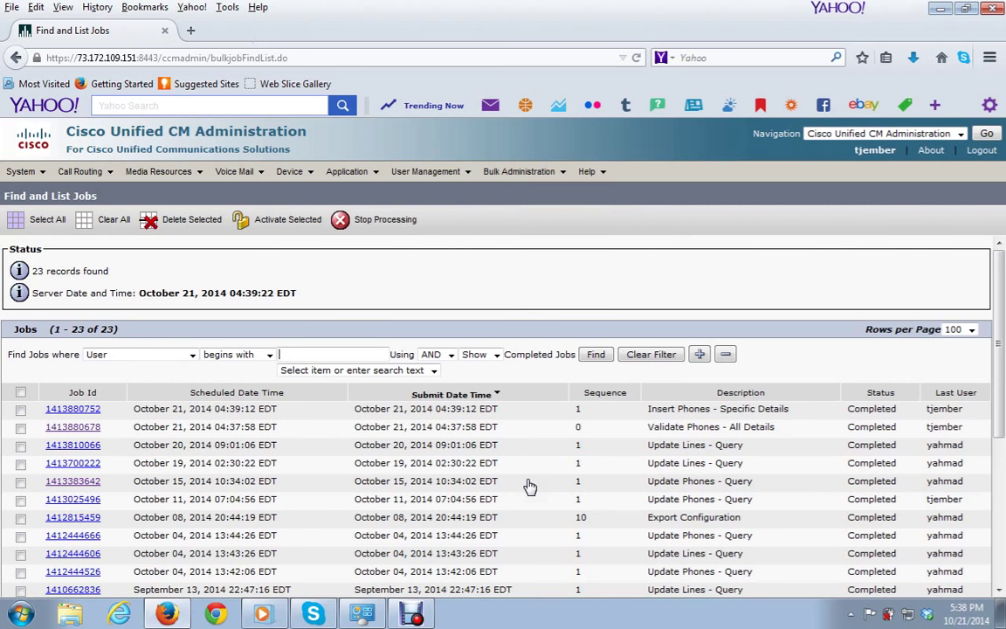
left_click(74, 409)
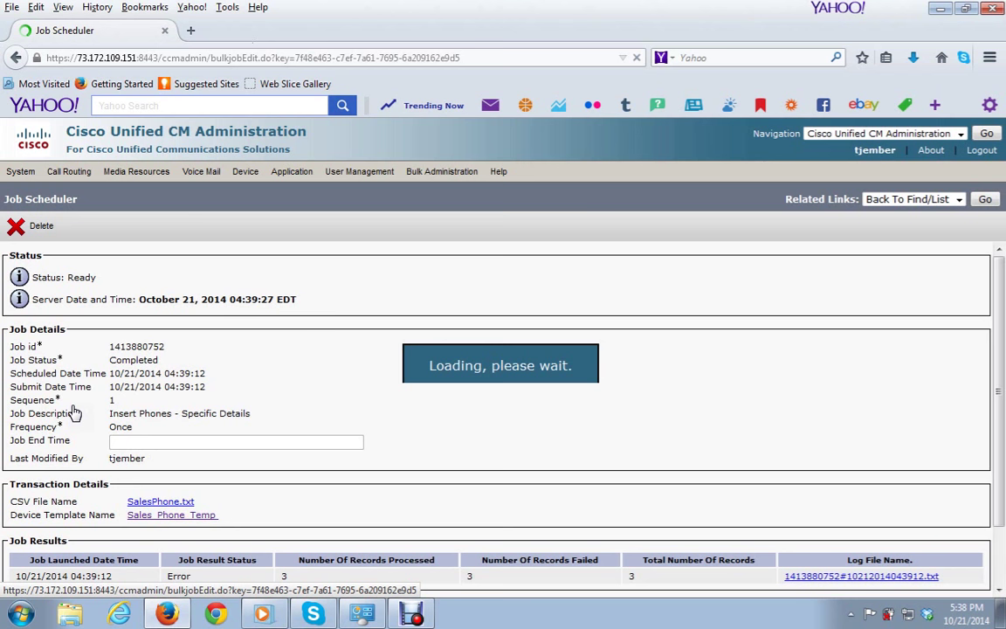
left_click(862, 578)
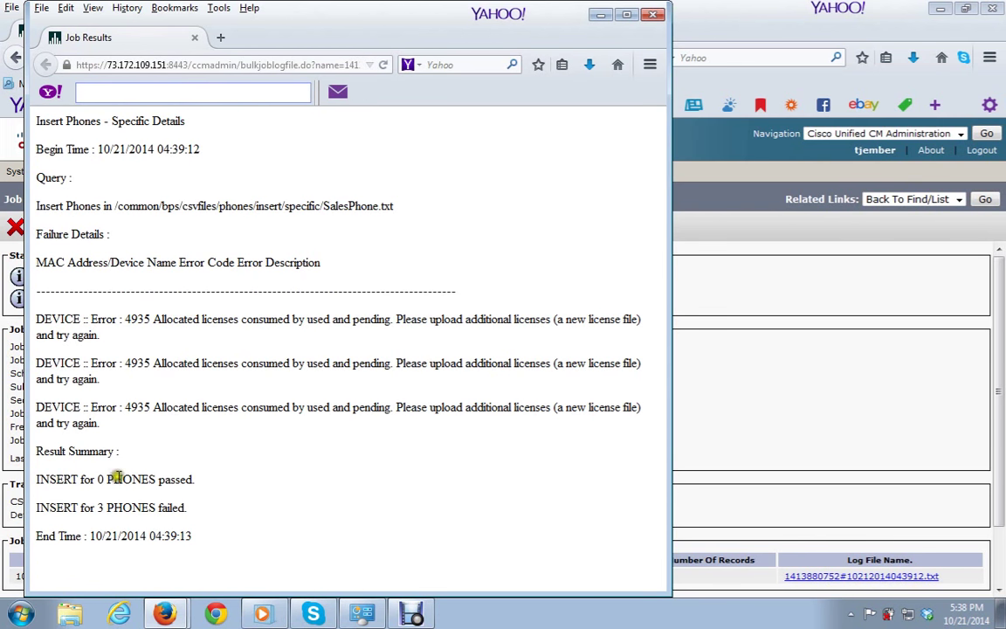
left_click_drag(96, 479, 210, 482)
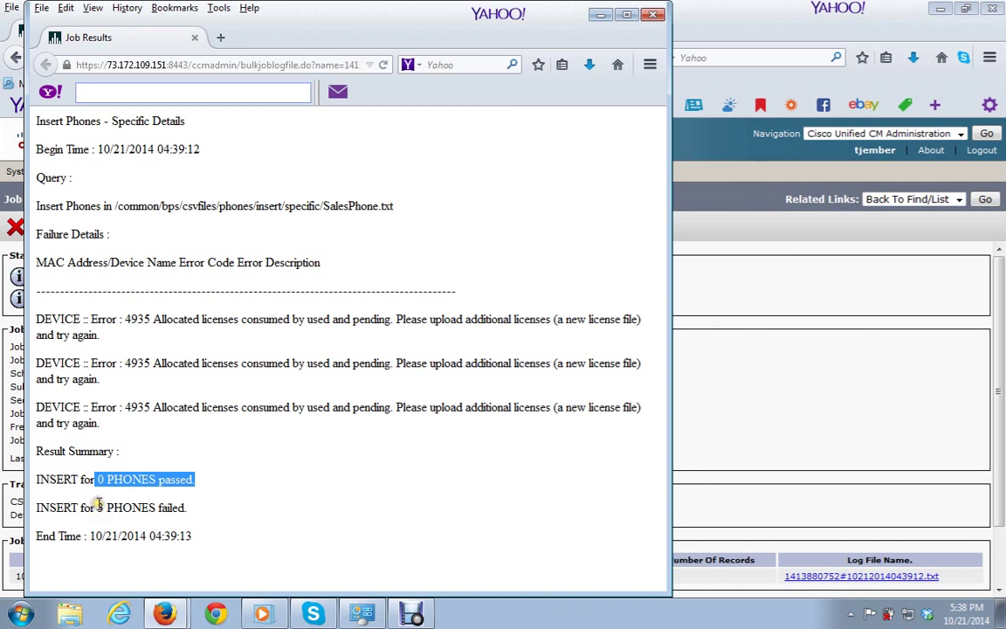
left_click_drag(97, 508, 199, 511)
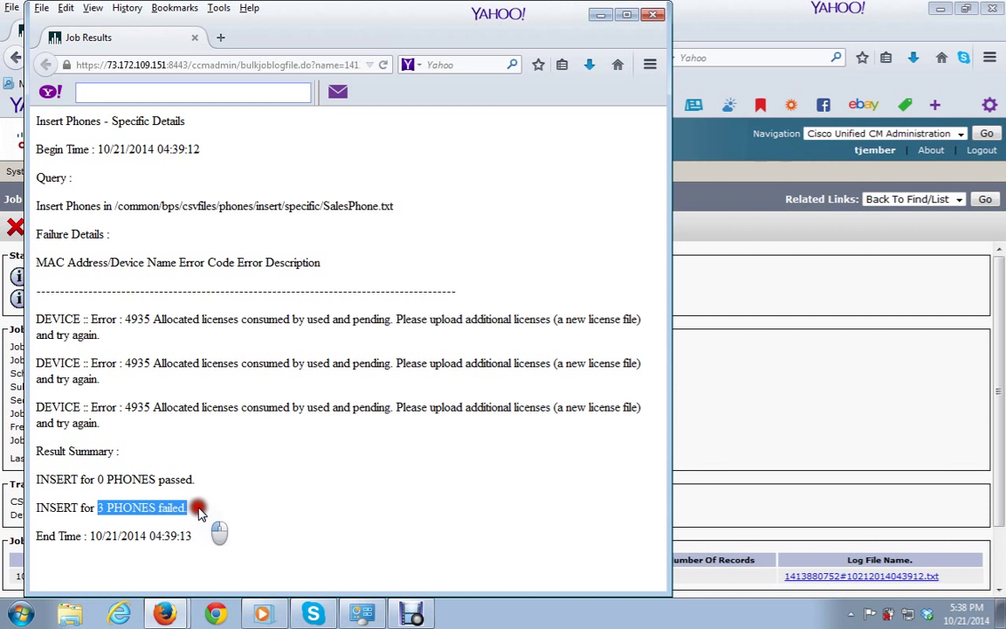